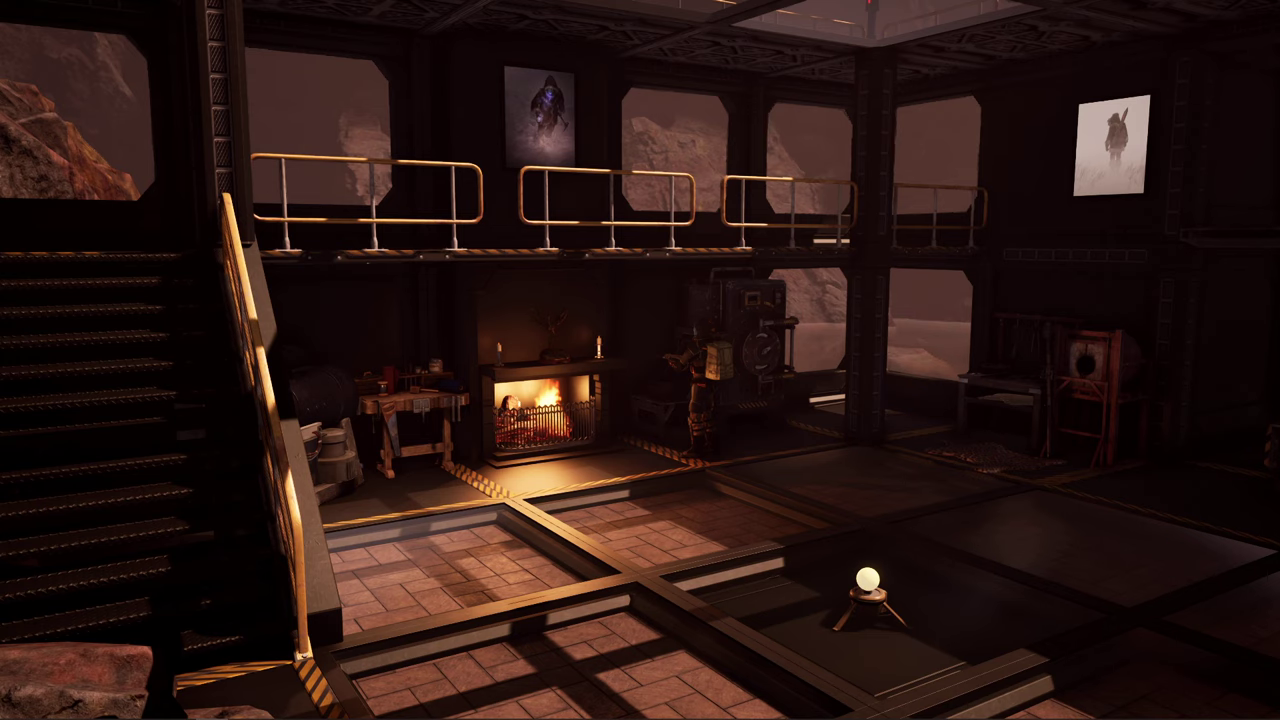
- Download Icarus_Mod_Manager_2_0_0.zip from the Icarus-Mod-Manager-Beta GitHub repo and confirm it finished at 15.0 MB
{"action": "key", "text": "alt+Tab"}
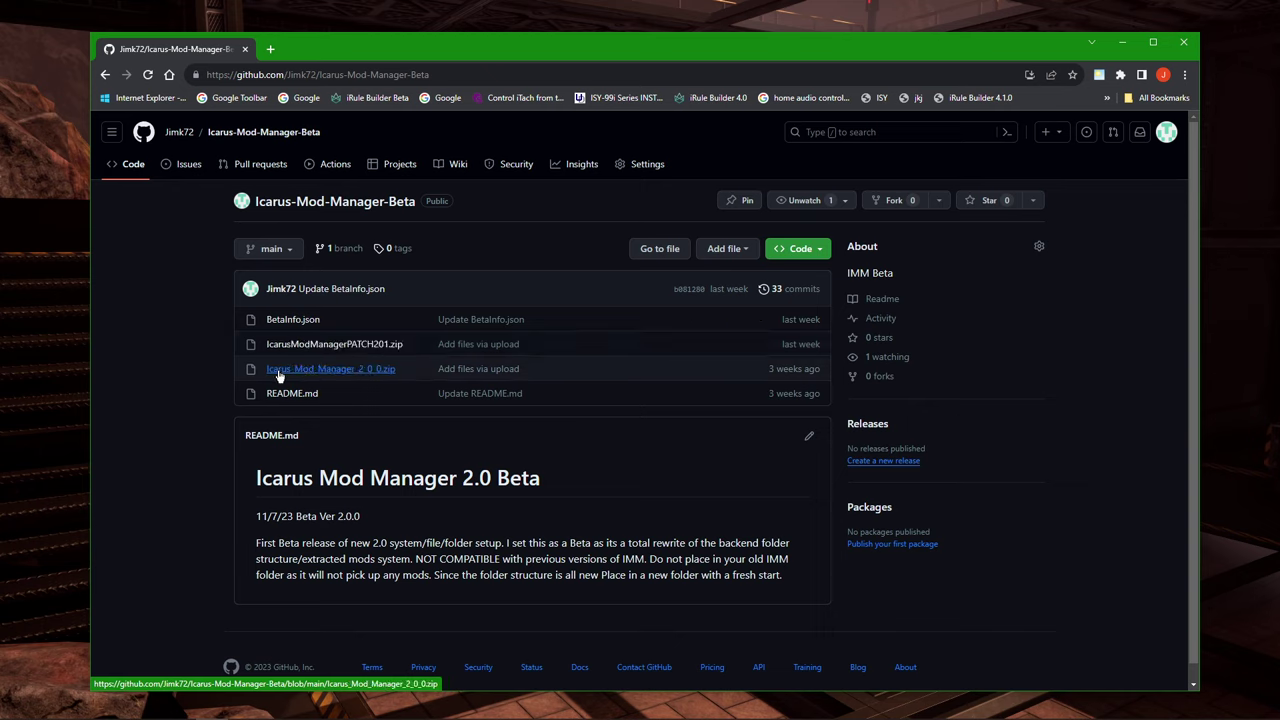
{"action": "left_click", "coordinate": [357, 372]}
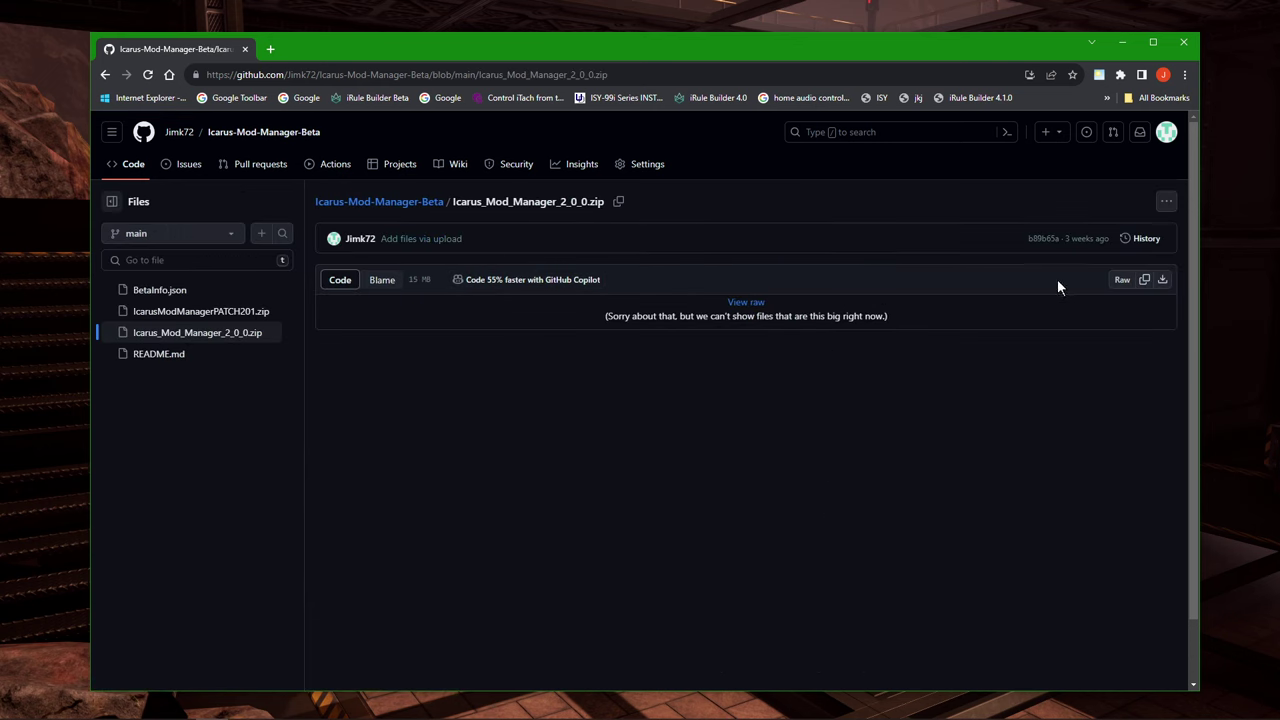
{"action": "left_click", "coordinate": [1163, 282]}
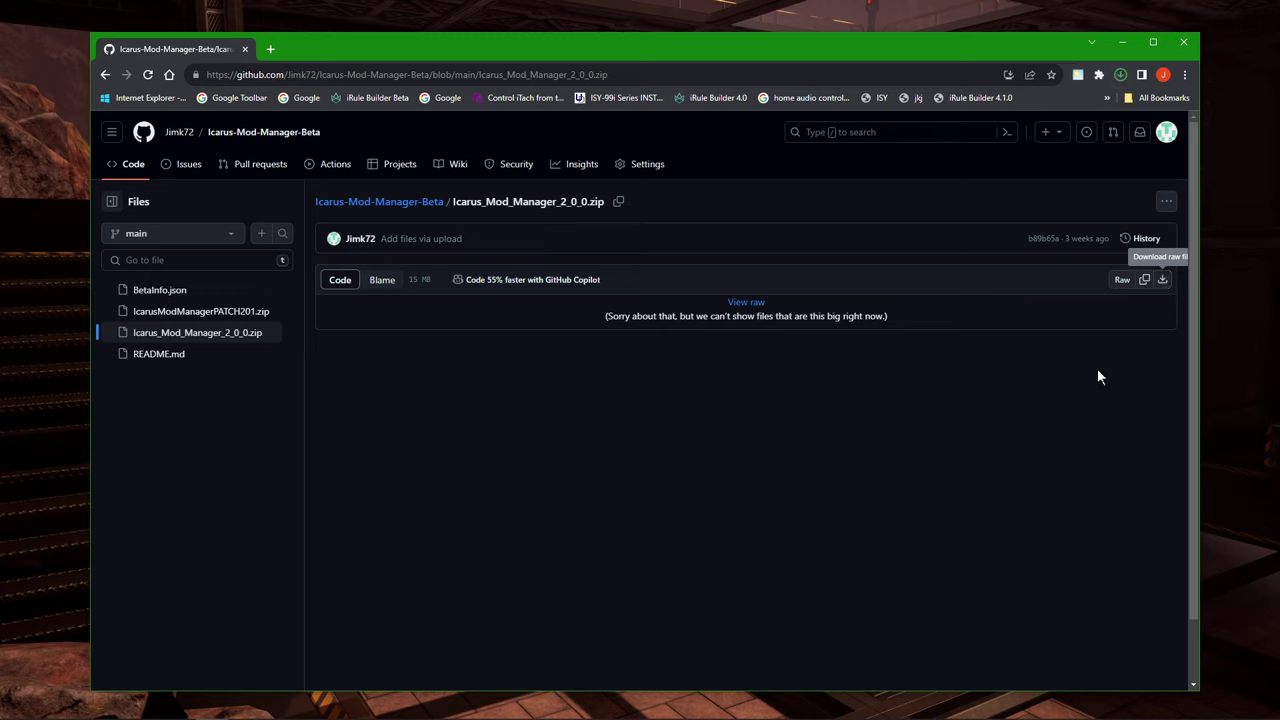
{"action": "left_click", "coordinate": [1120, 75]}
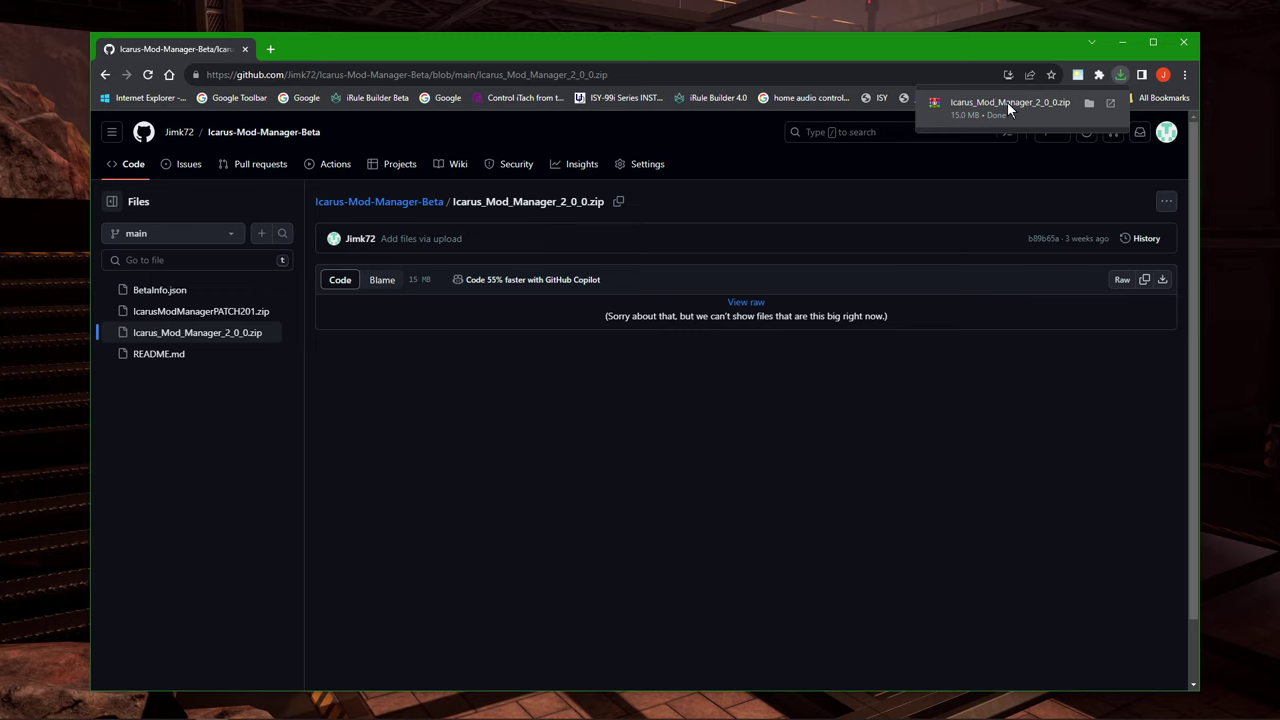
- Close Chrome, move the WinRAR window showing Icarus_Mod_Manager_2_0_0.zip to the top, and switch to File Explorer
{"action": "left_click", "coordinate": [1185, 46]}
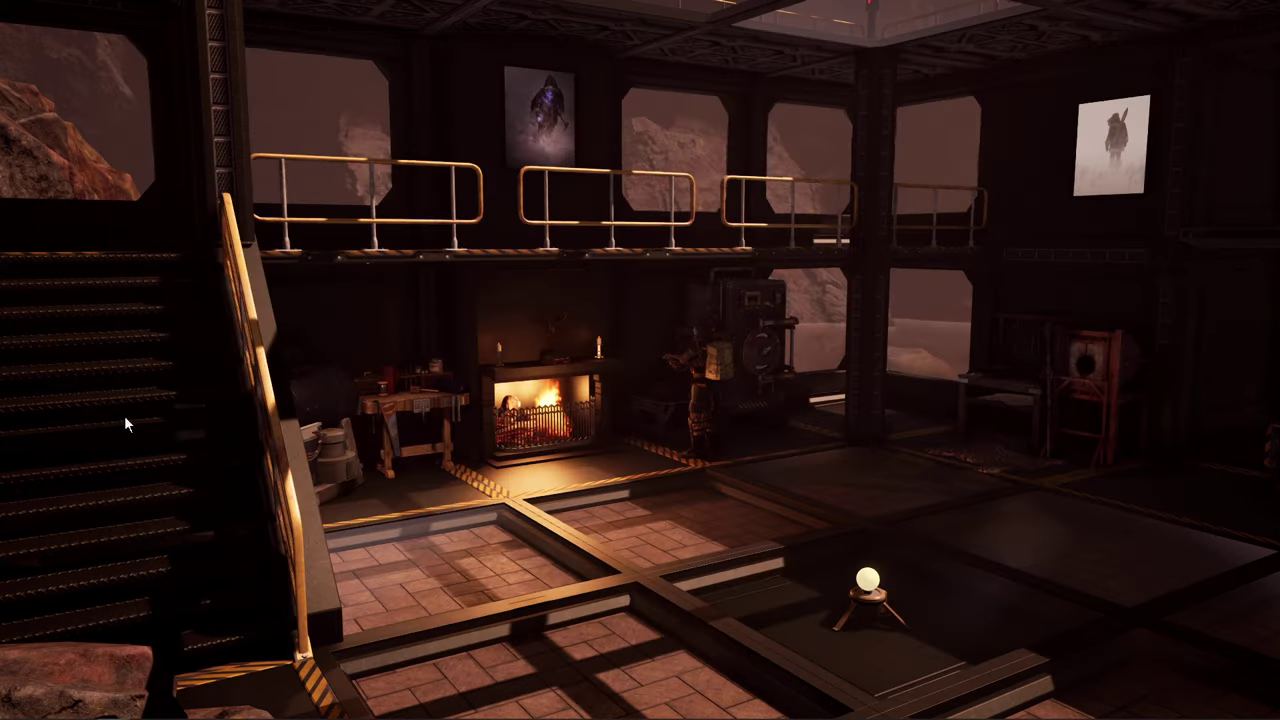
{"action": "left_click_drag", "start_coordinate": [292, 314], "coordinate": [552, 65]}
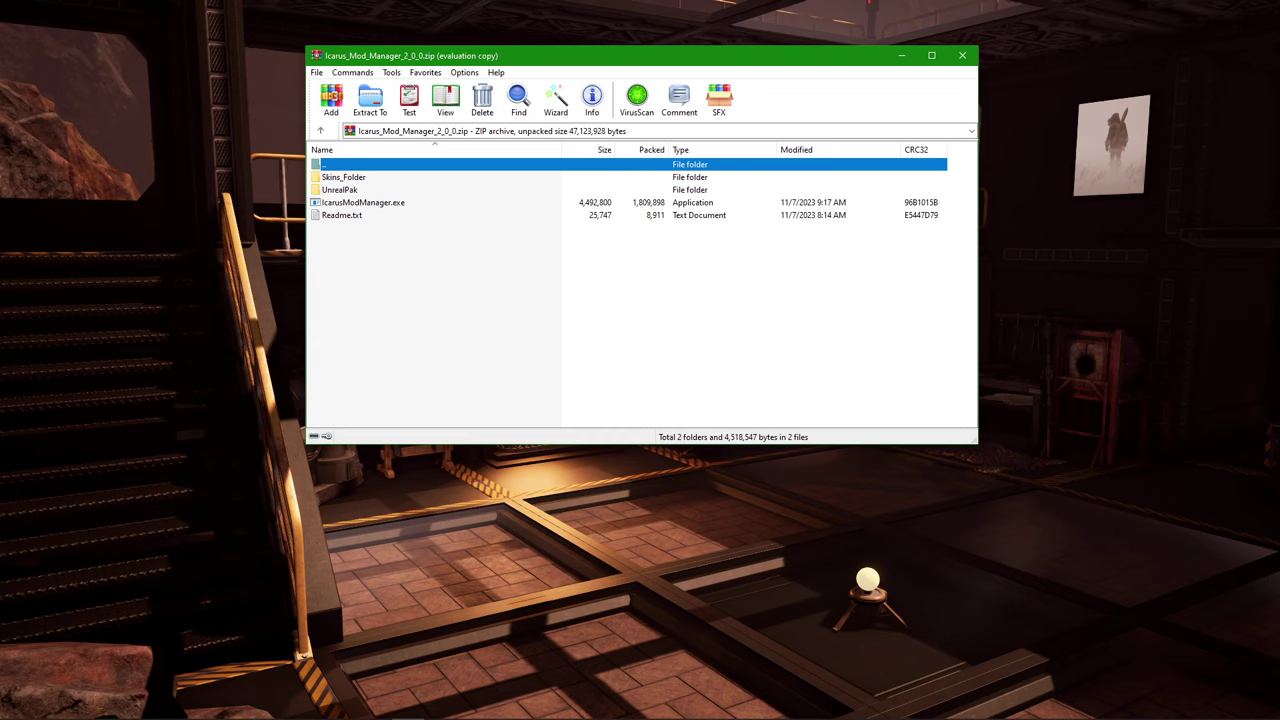
{"action": "key", "text": "alt+Tab"}
- Open the Icarus Mod Manager folder in IcarusModding, close WinRAR, and run IcarusModManager.exe
{"action": "left_click_drag", "start_coordinate": [787, 247], "coordinate": [577, 204]}
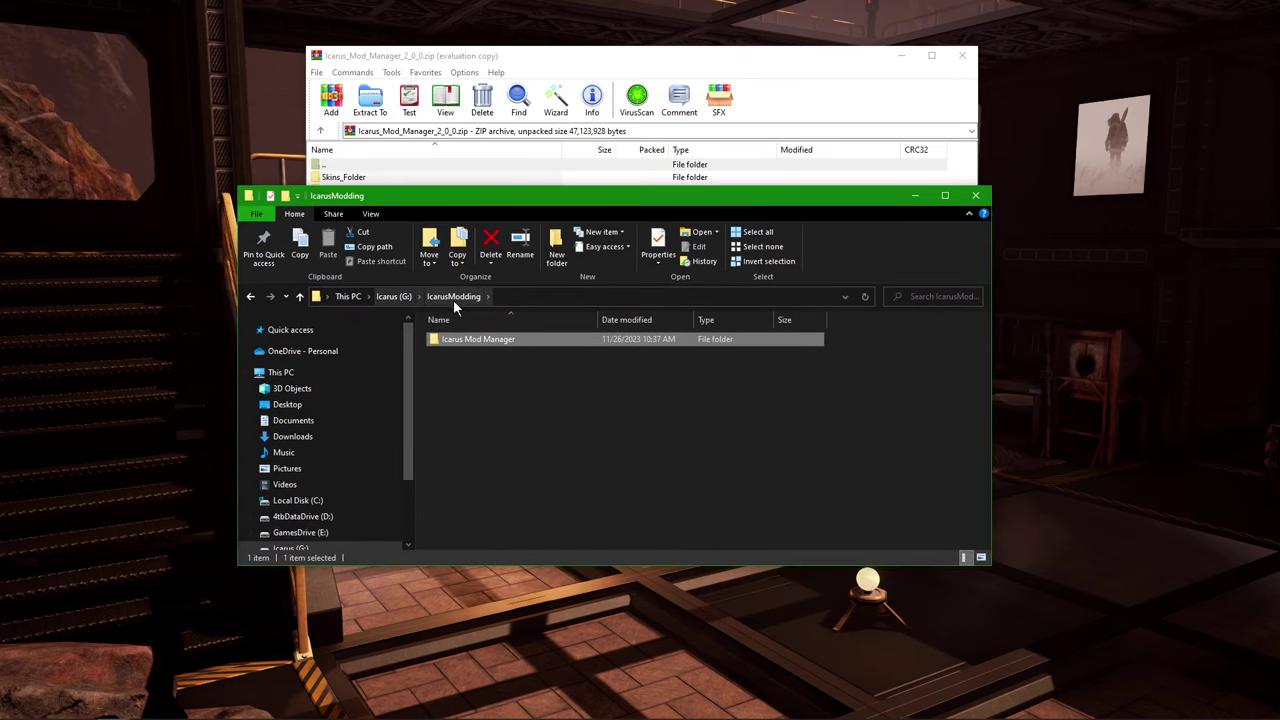
{"action": "double_click", "coordinate": [503, 341]}
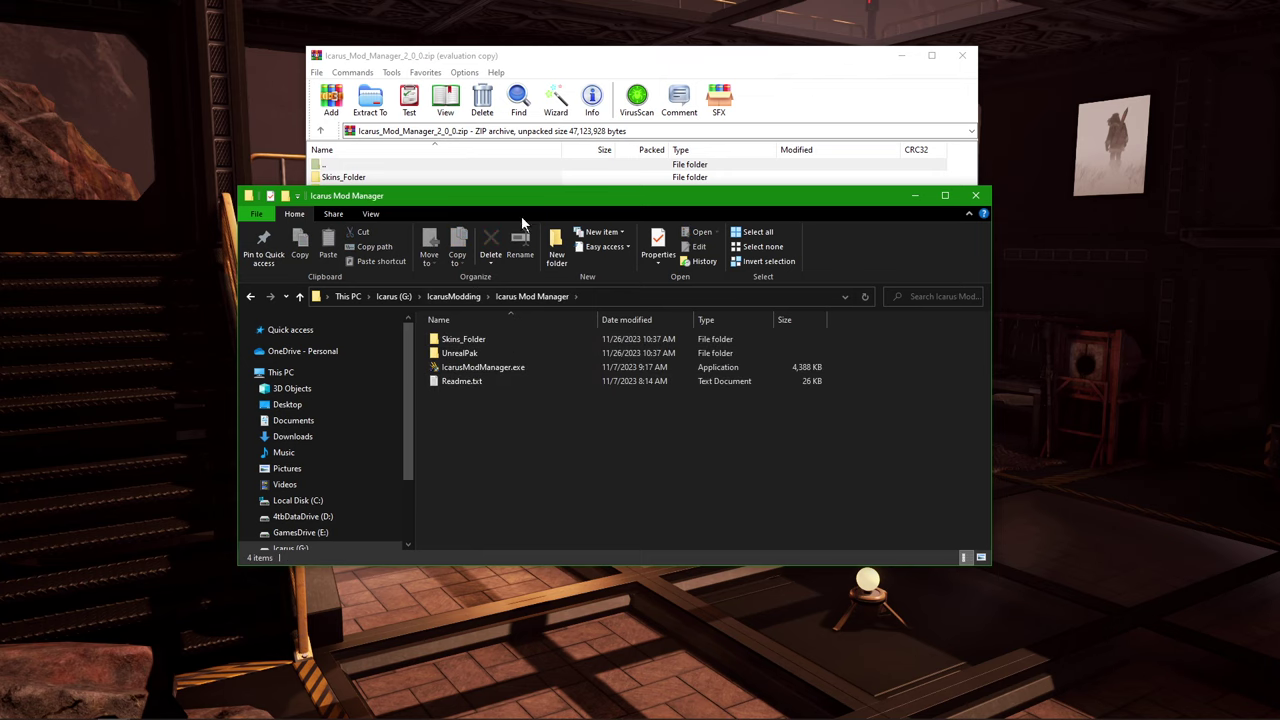
{"action": "left_click_drag", "start_coordinate": [526, 195], "coordinate": [500, 249]}
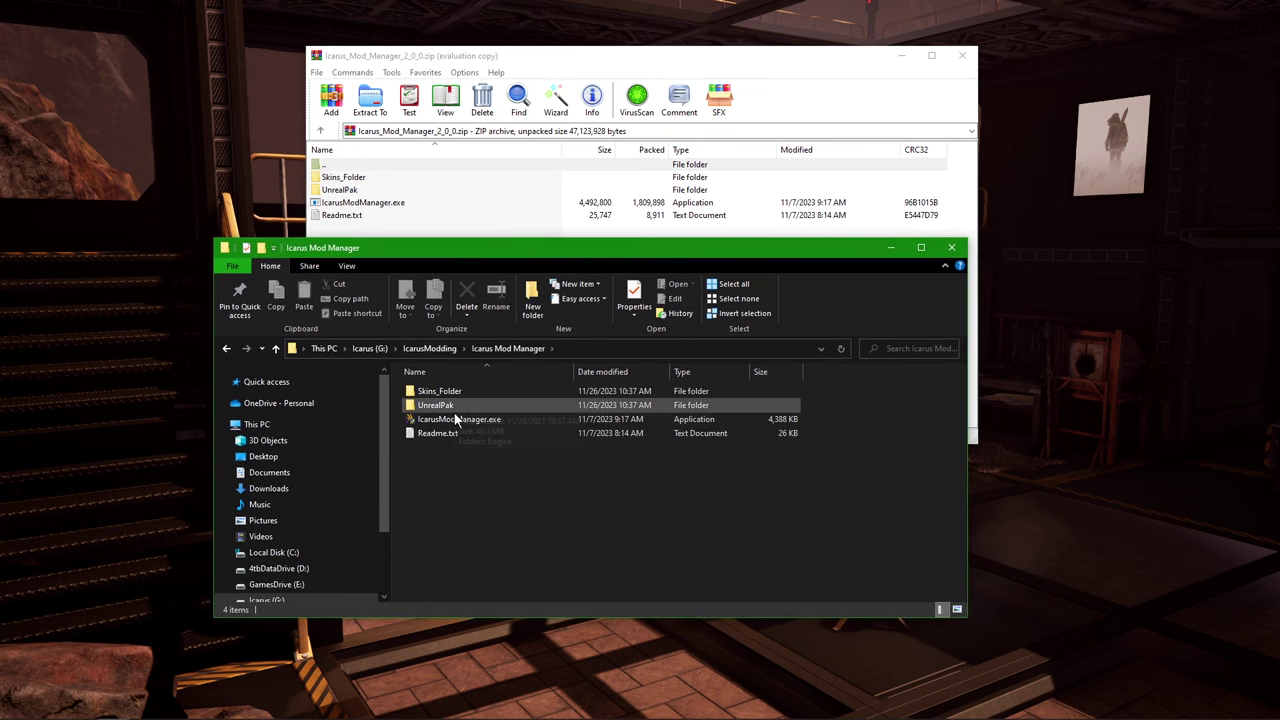
{"action": "left_click", "coordinate": [962, 55]}
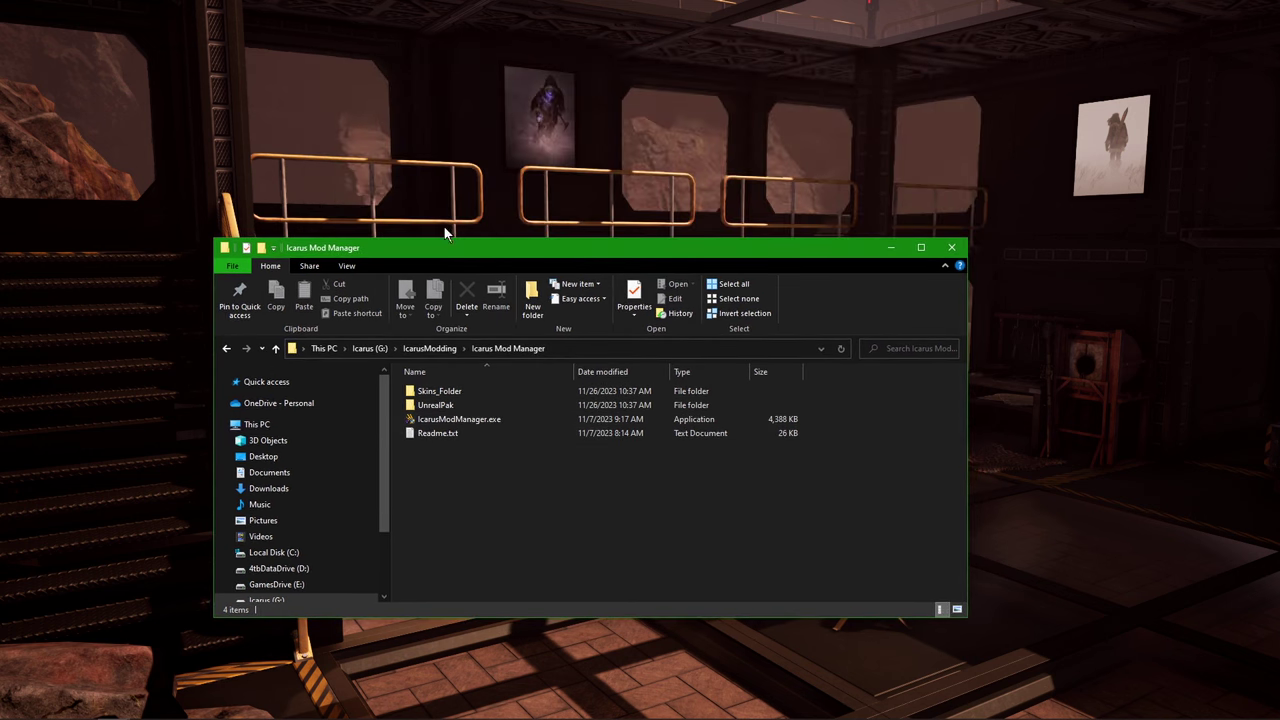
{"action": "left_click_drag", "start_coordinate": [494, 253], "coordinate": [467, 148]}
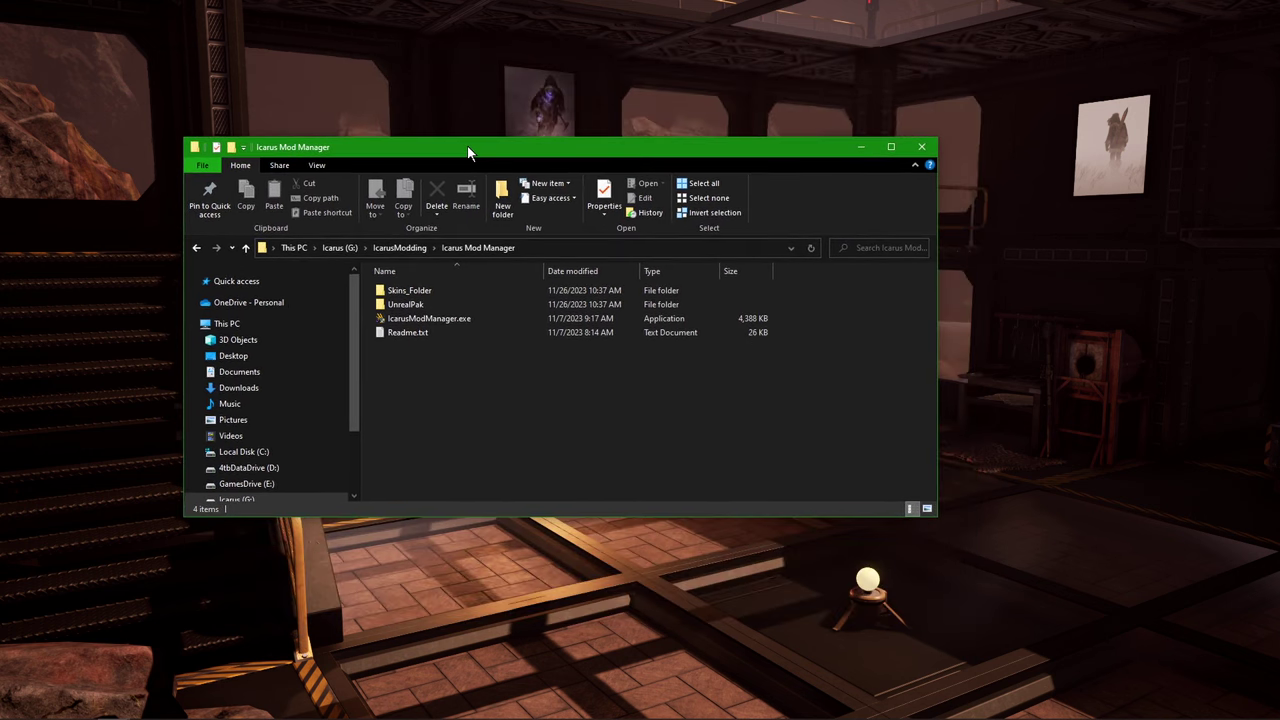
{"action": "left_click", "coordinate": [428, 320]}
{"action": "double_click", "coordinate": [428, 320]}
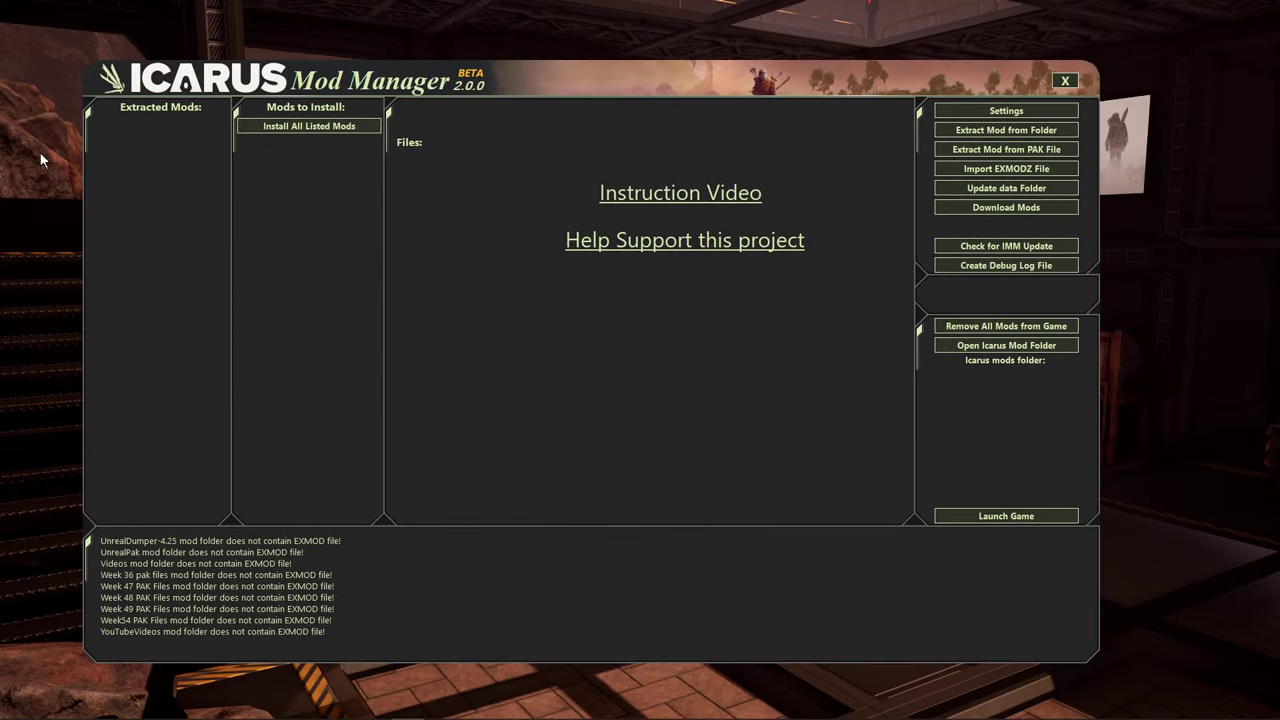
- Centre the Settings dialog and browse for the Icarus Contents folder
{"action": "left_click_drag", "start_coordinate": [954, 281], "coordinate": [672, 143]}
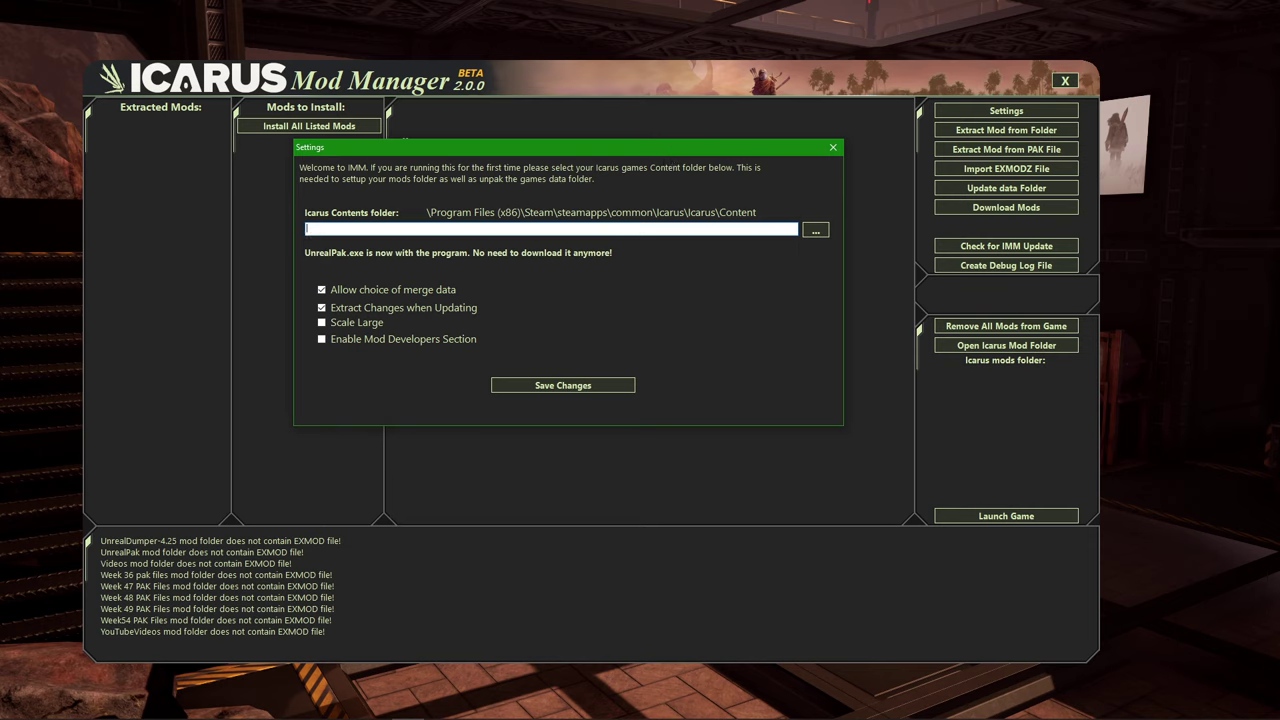
{"action": "left_click", "coordinate": [815, 231]}
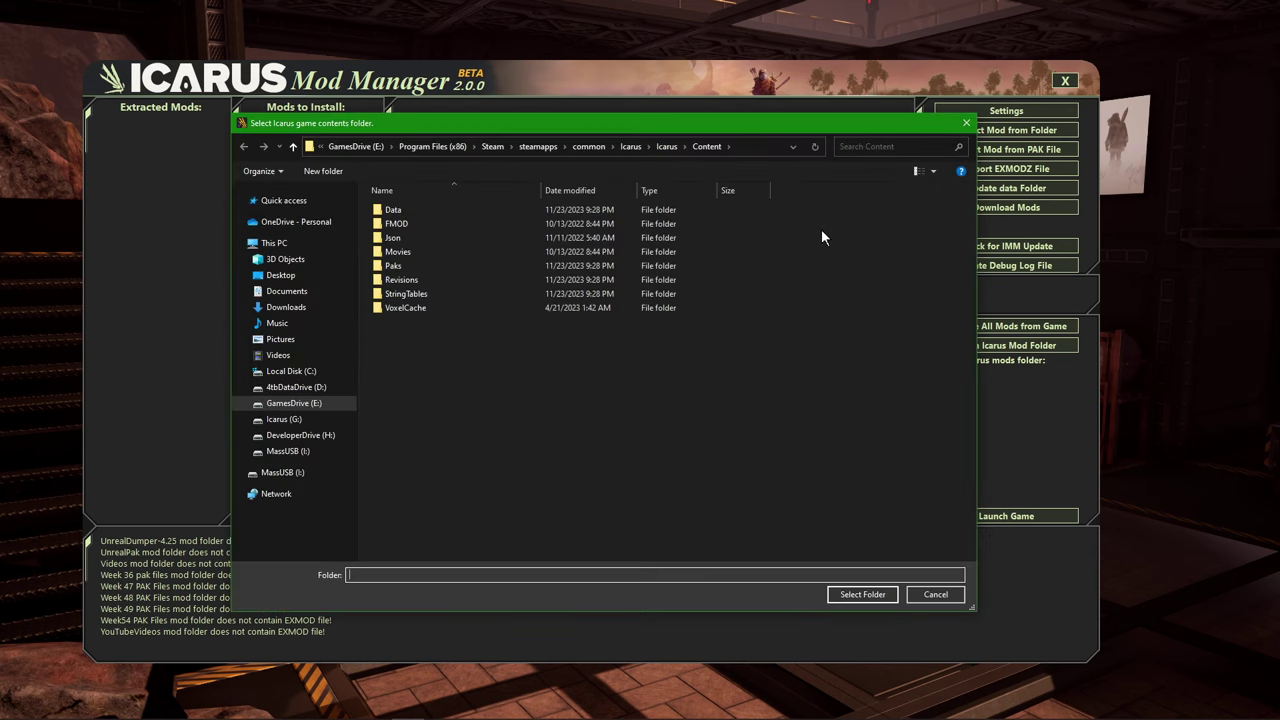
- Select E:\Program Files (x86)\Steam\steamapps\common\Icarus\Icarus\Content as the contents folder
{"action": "left_click", "coordinate": [276, 404]}
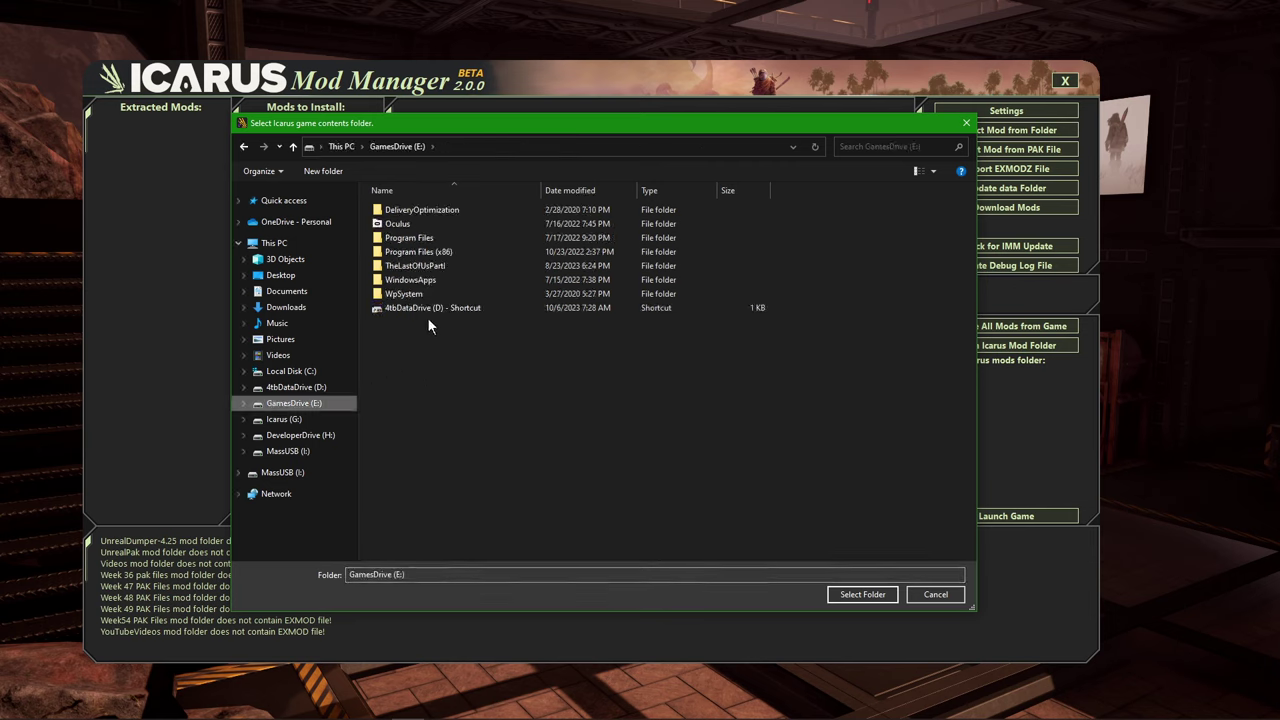
{"action": "double_click", "coordinate": [406, 252]}
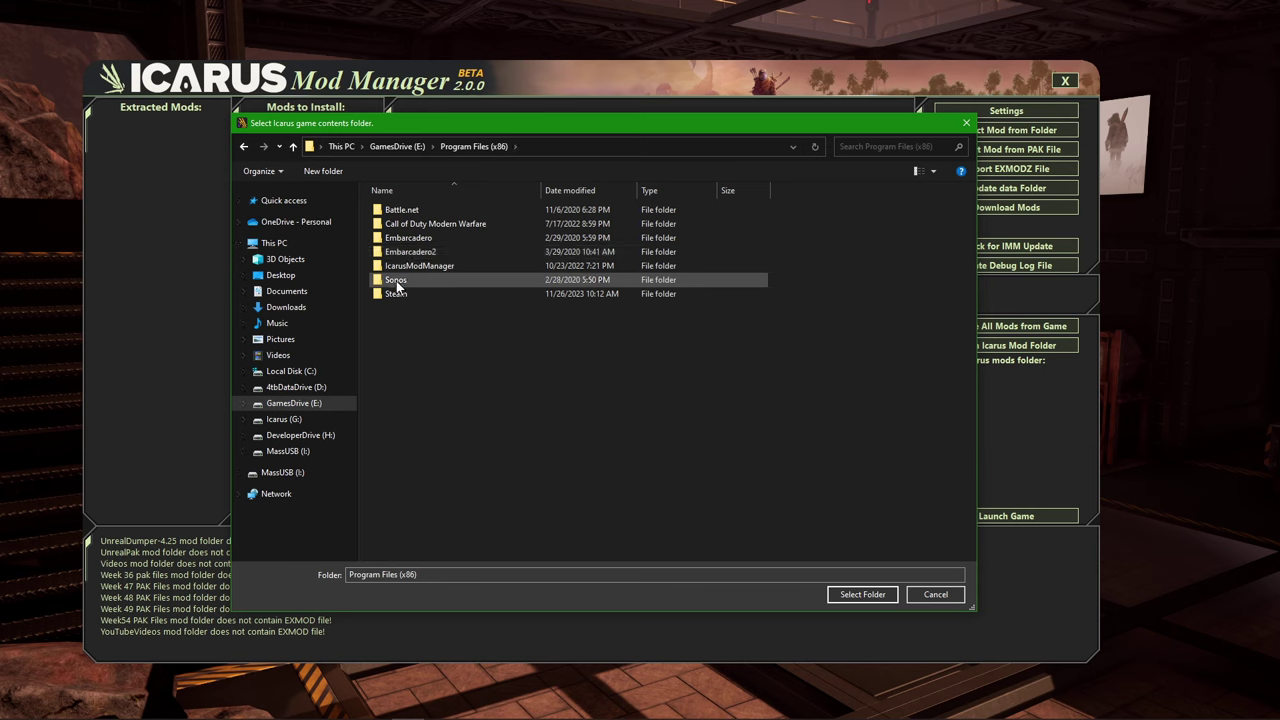
{"action": "double_click", "coordinate": [395, 294]}
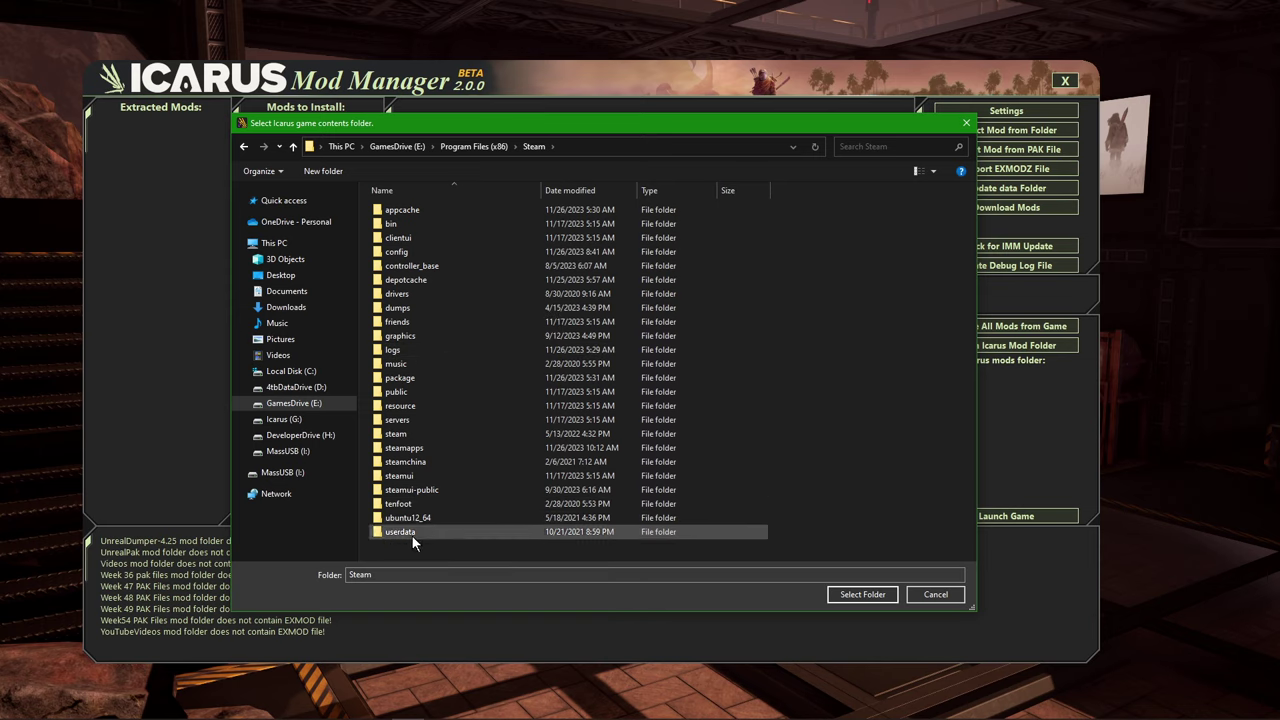
{"action": "double_click", "coordinate": [418, 448]}
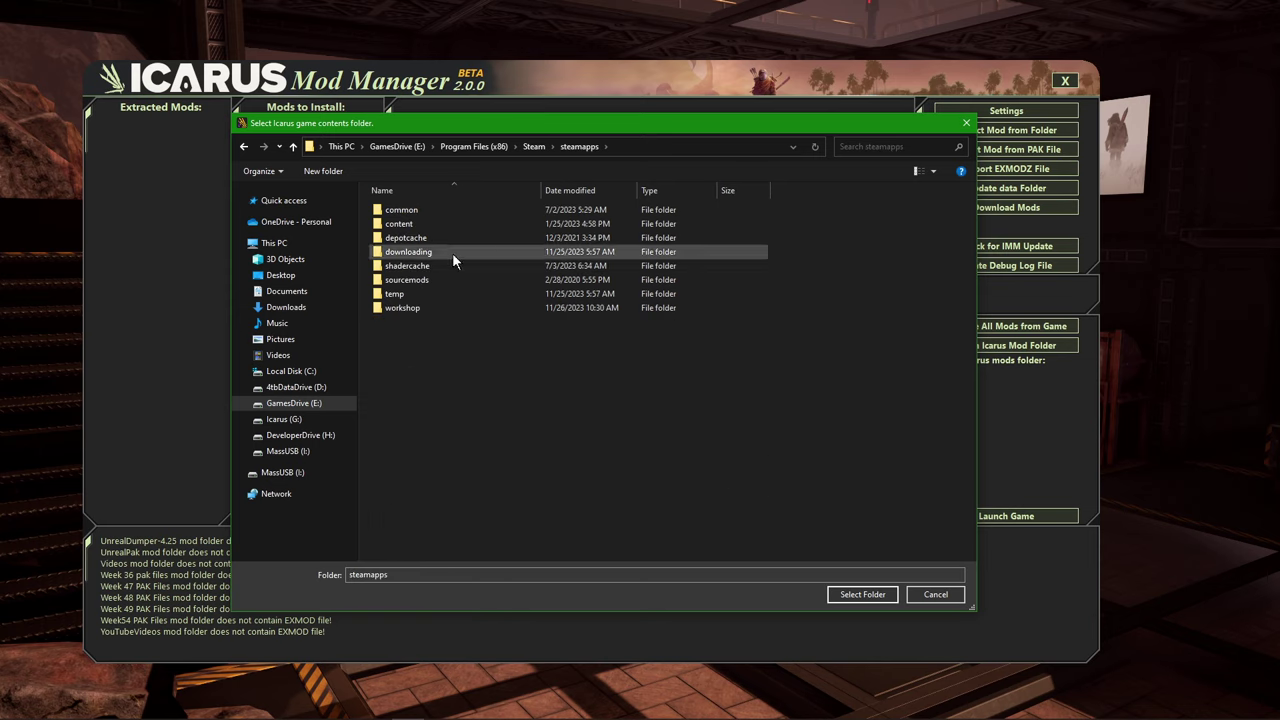
{"action": "double_click", "coordinate": [420, 210]}
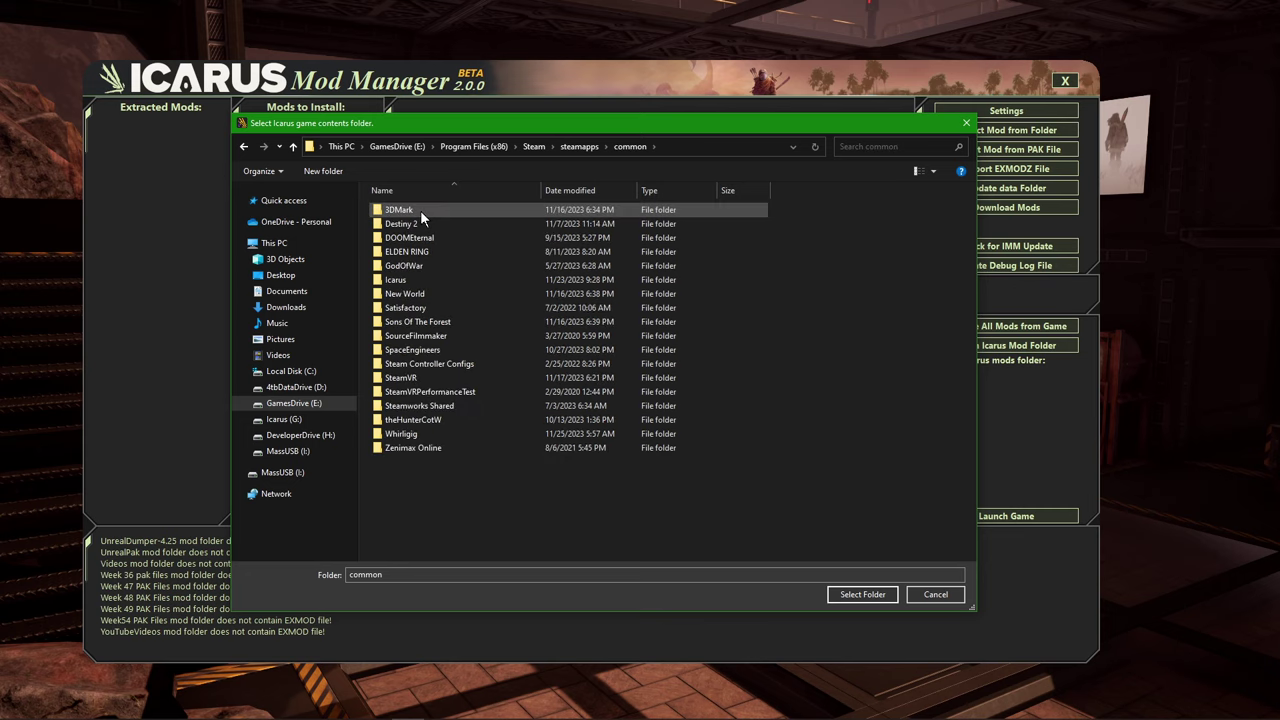
{"action": "double_click", "coordinate": [422, 280]}
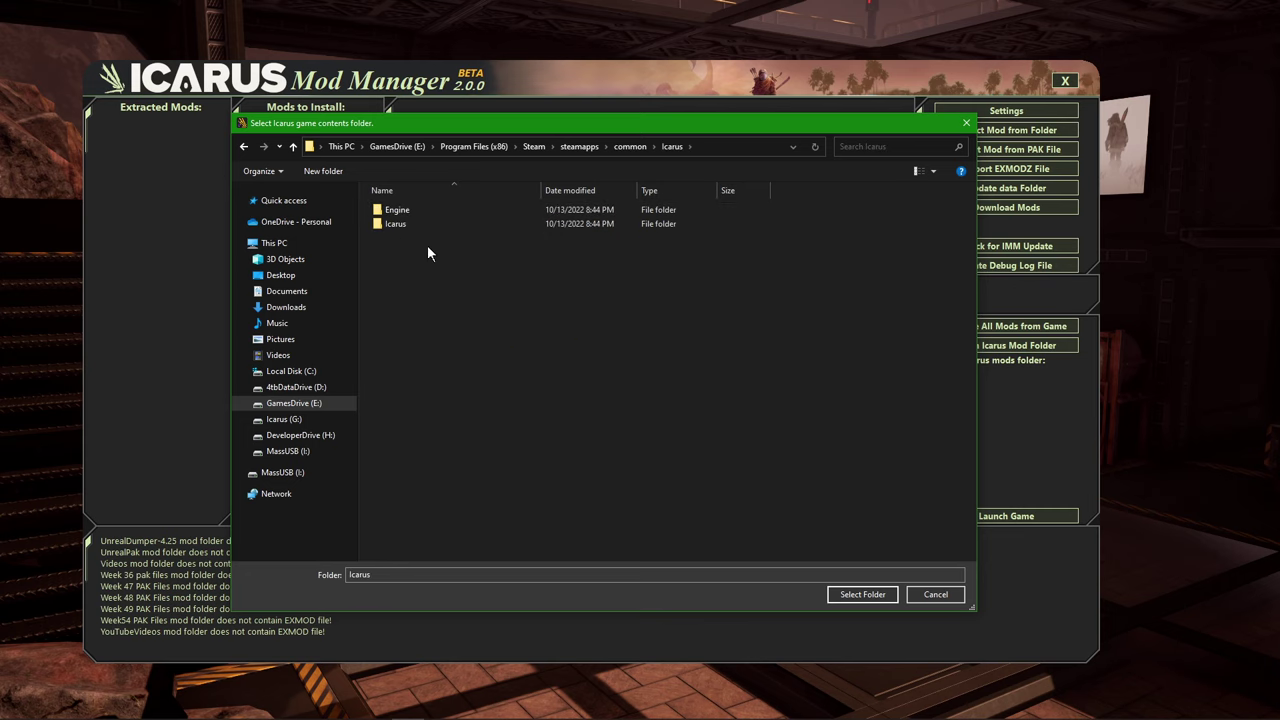
{"action": "double_click", "coordinate": [422, 226]}
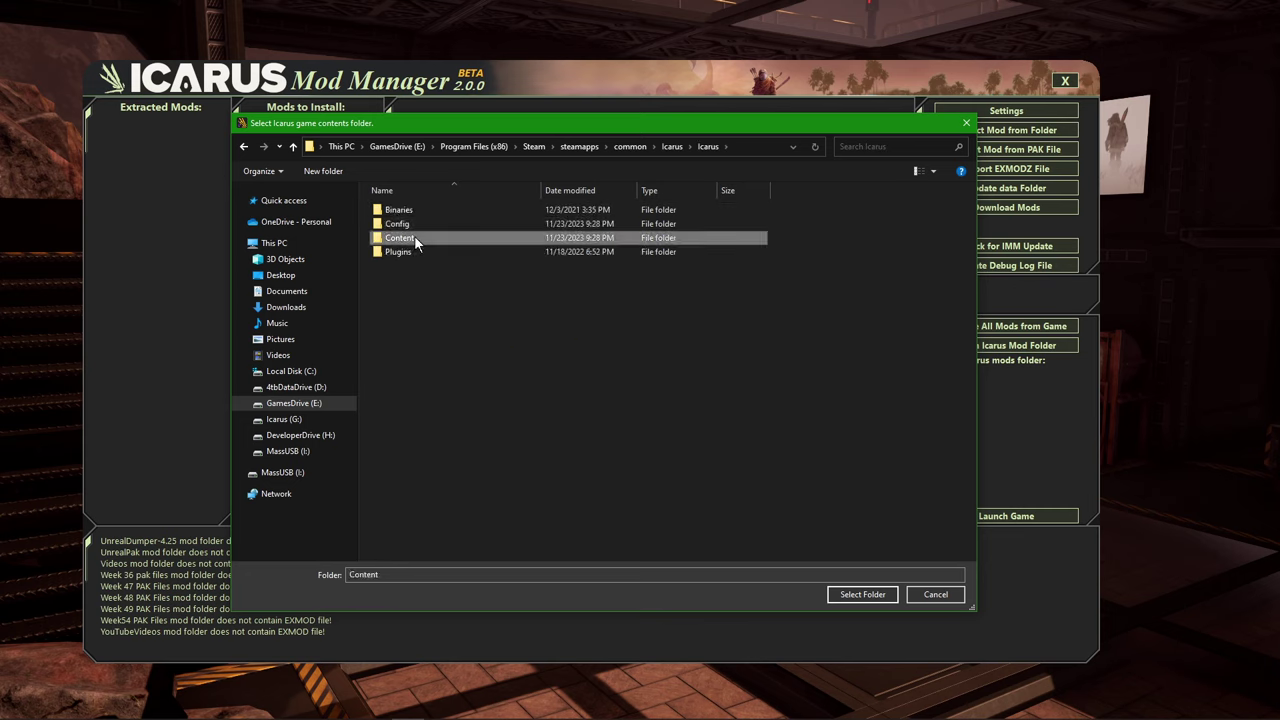
{"action": "double_click", "coordinate": [414, 236]}
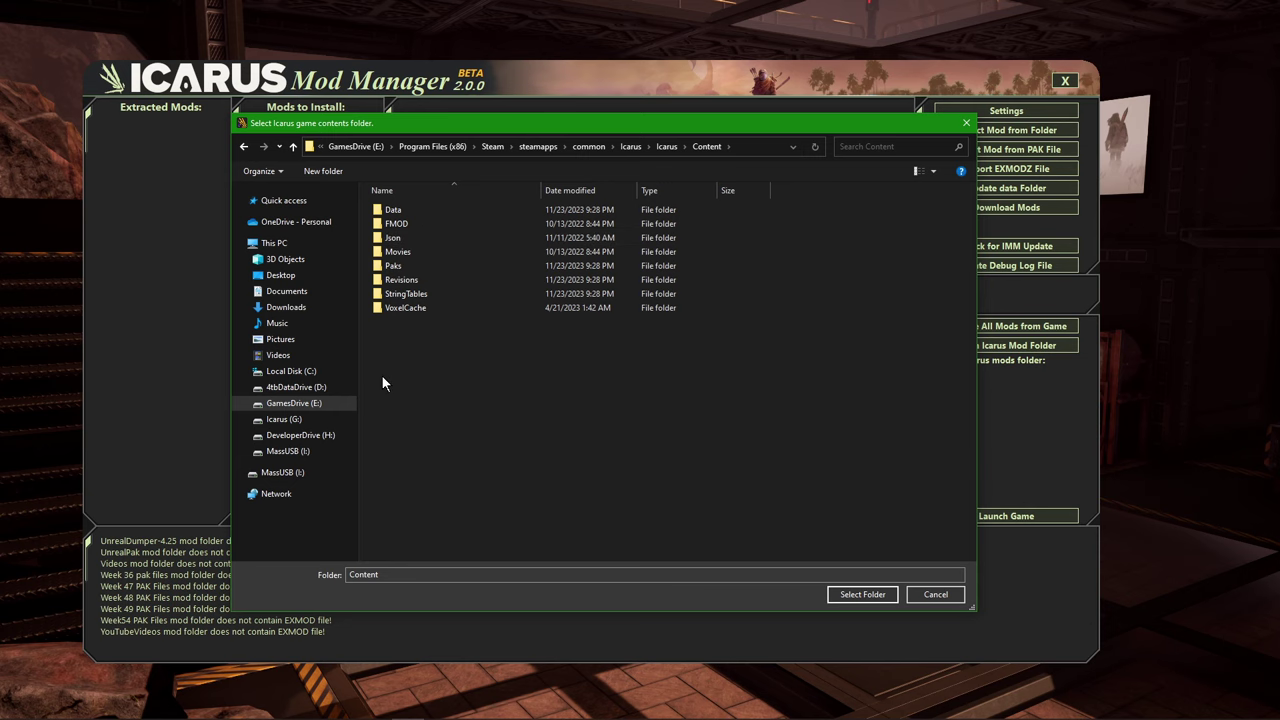
{"action": "left_click", "coordinate": [860, 595]}
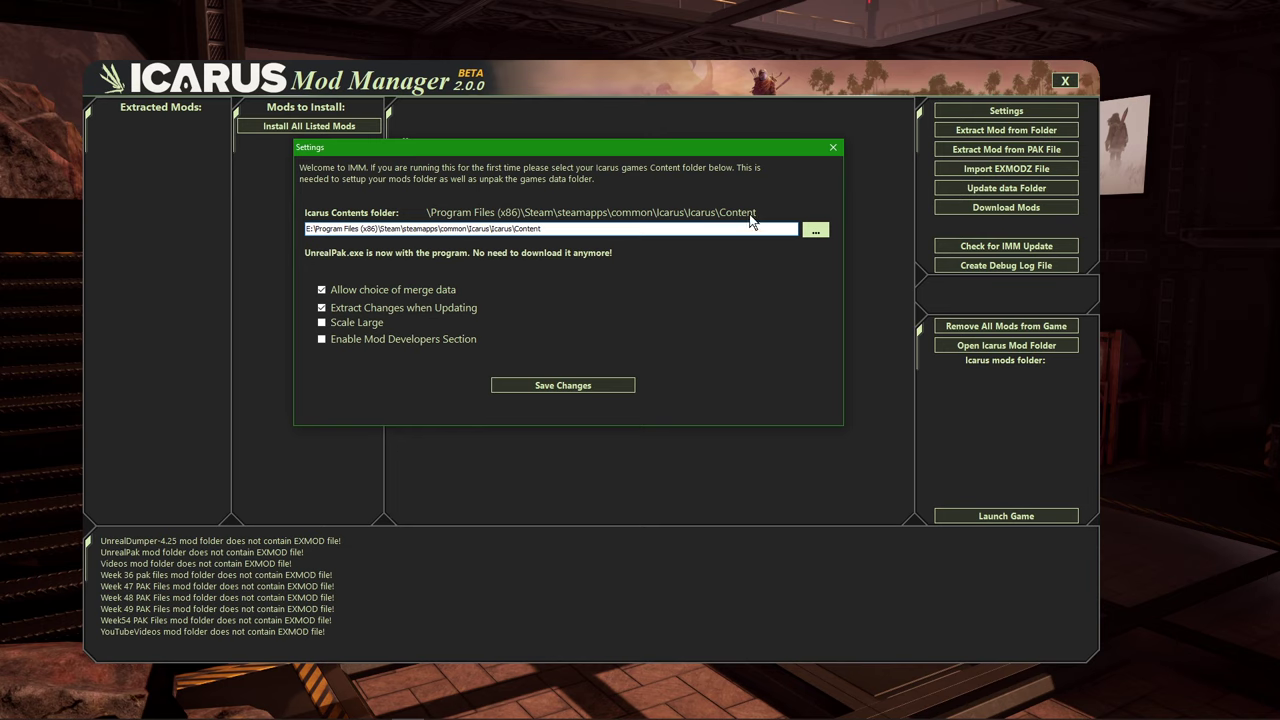
- Save the settings, acknowledge the saved message, and close the mod manager
{"action": "left_click", "coordinate": [586, 388]}
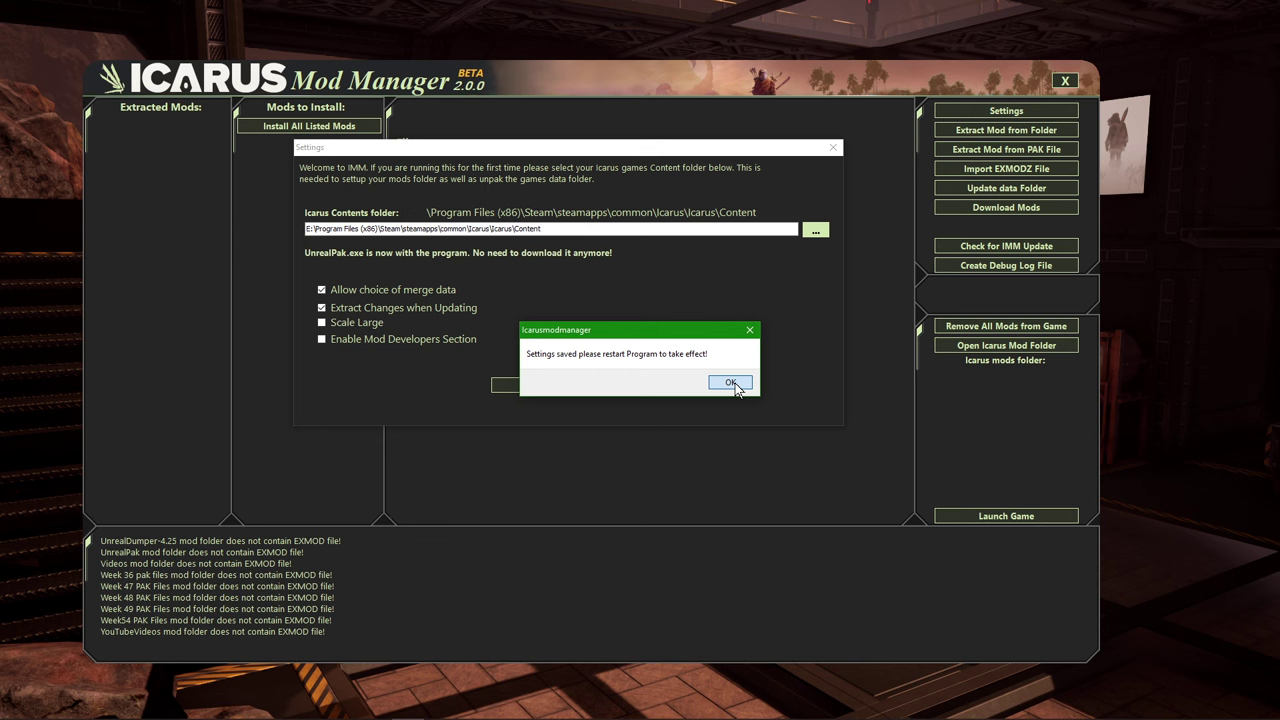
{"action": "left_click", "coordinate": [734, 383]}
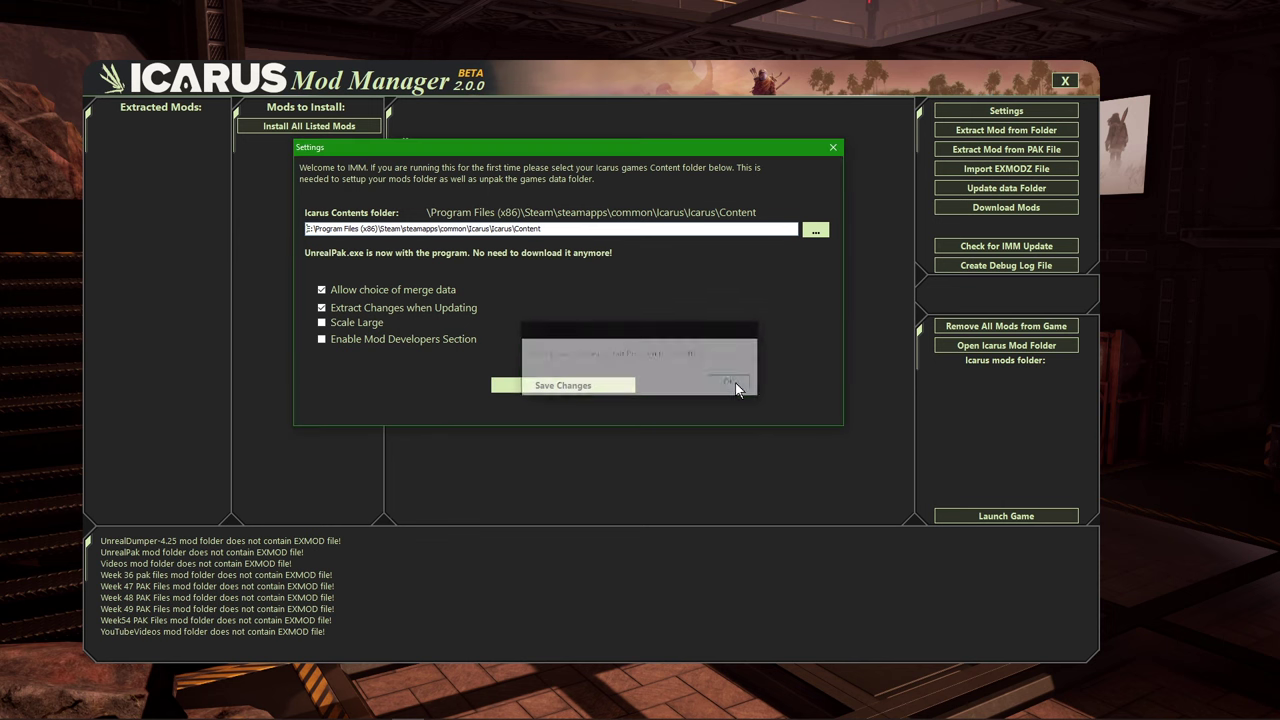
{"action": "left_click", "coordinate": [832, 148]}
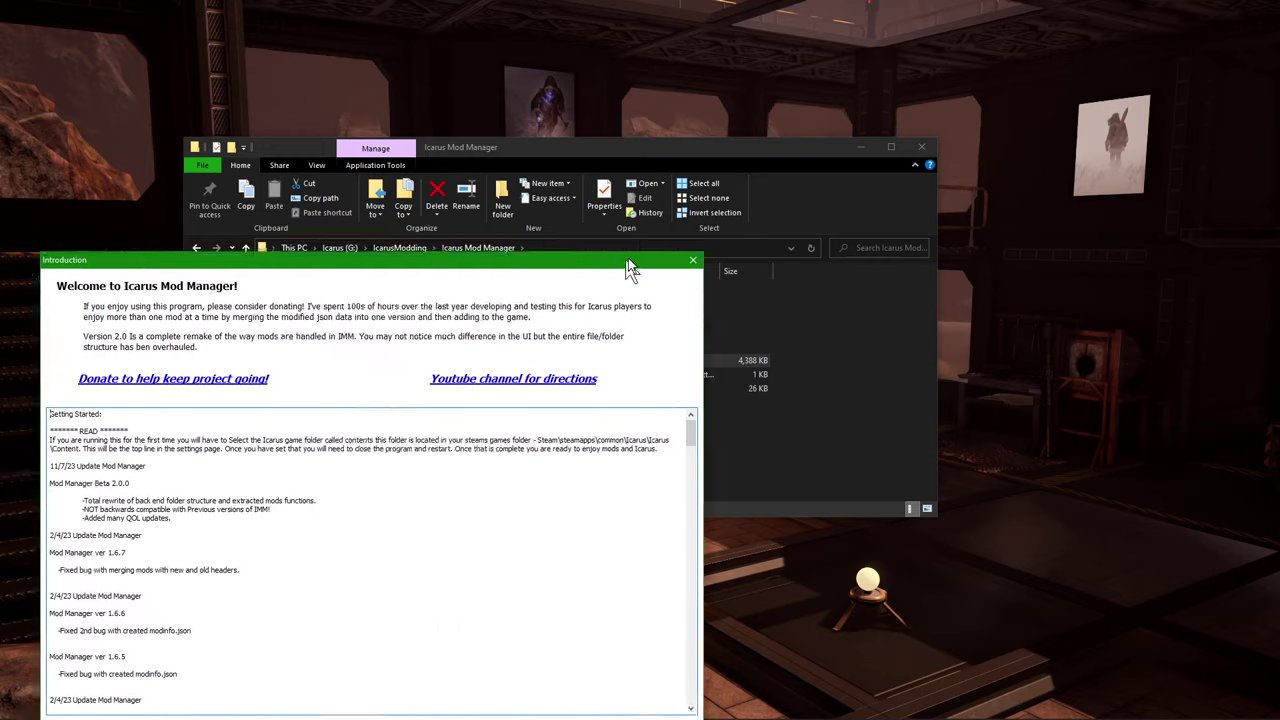
- Move the relaunched manager's Introduction welcome window upward
{"action": "left_click_drag", "start_coordinate": [634, 263], "coordinate": [800, 114]}
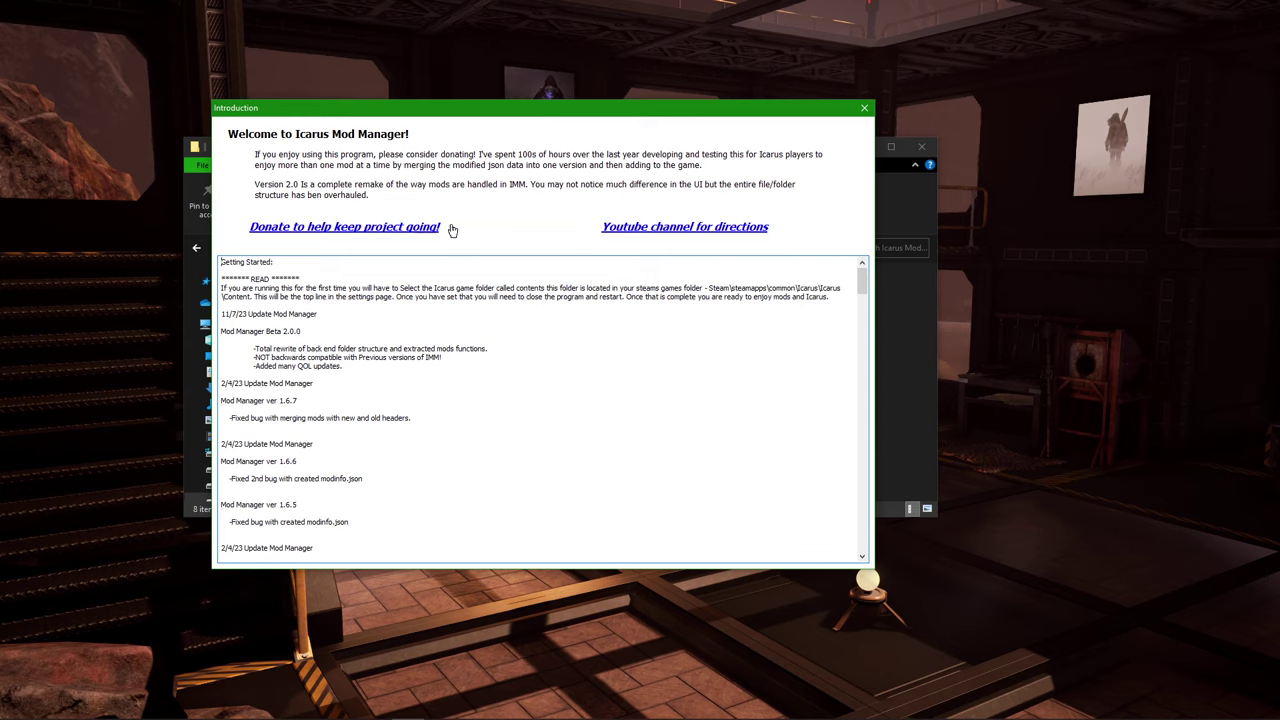
- Close the Introduction window to reveal the manager's main window
{"action": "left_click", "coordinate": [865, 111]}
{"action": "left_click", "coordinate": [863, 111]}
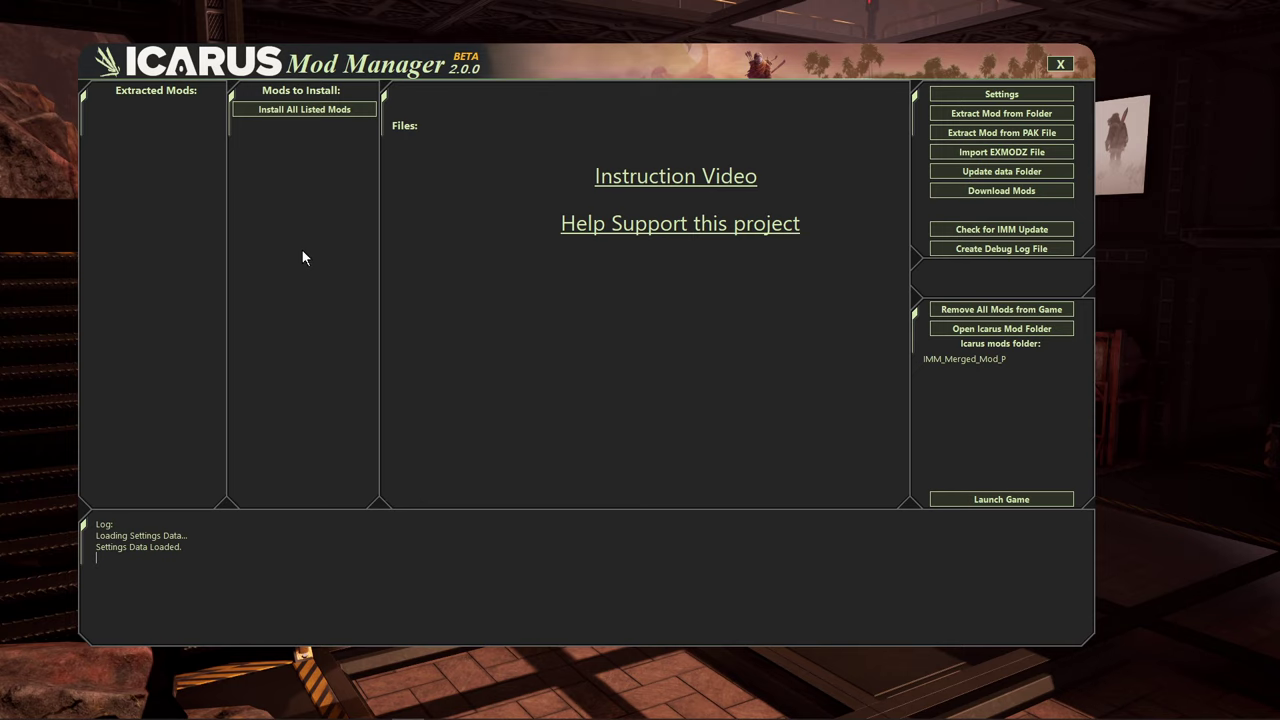
- Update the data folder from data.pak and dismiss the 'Data folder has been Updated!' message
{"action": "left_click", "coordinate": [1016, 172]}
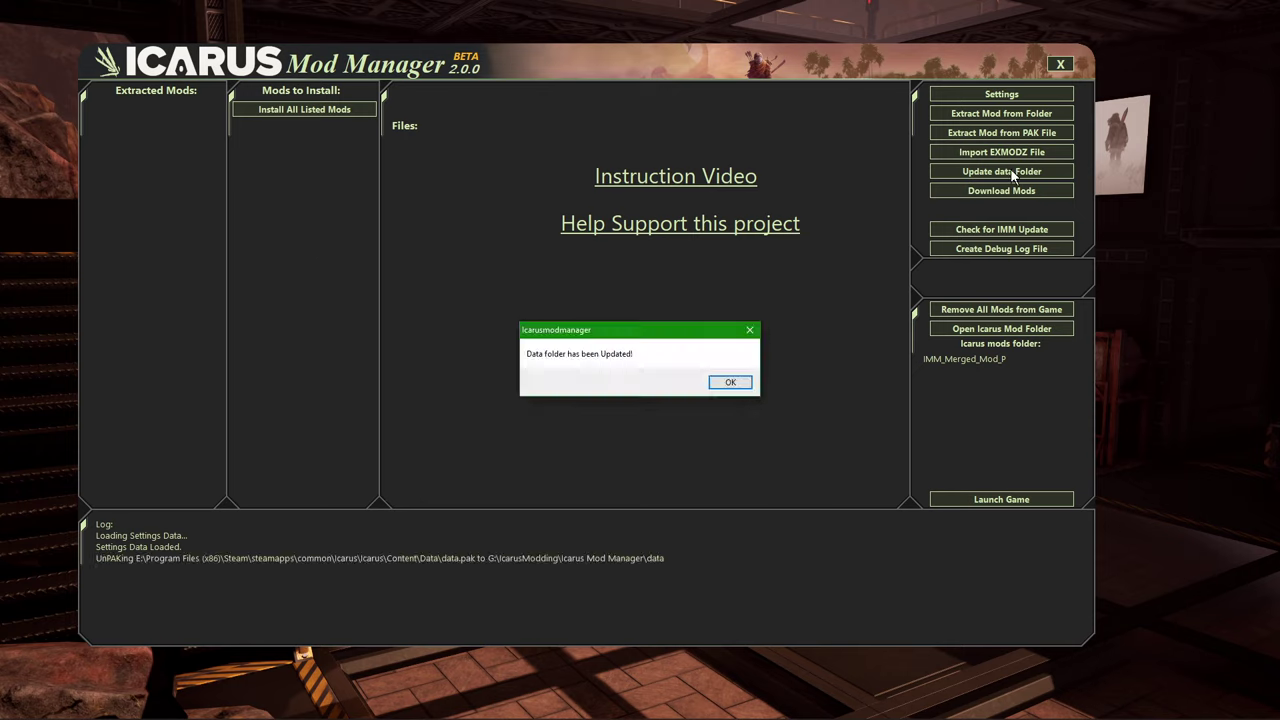
{"action": "left_click", "coordinate": [729, 386]}
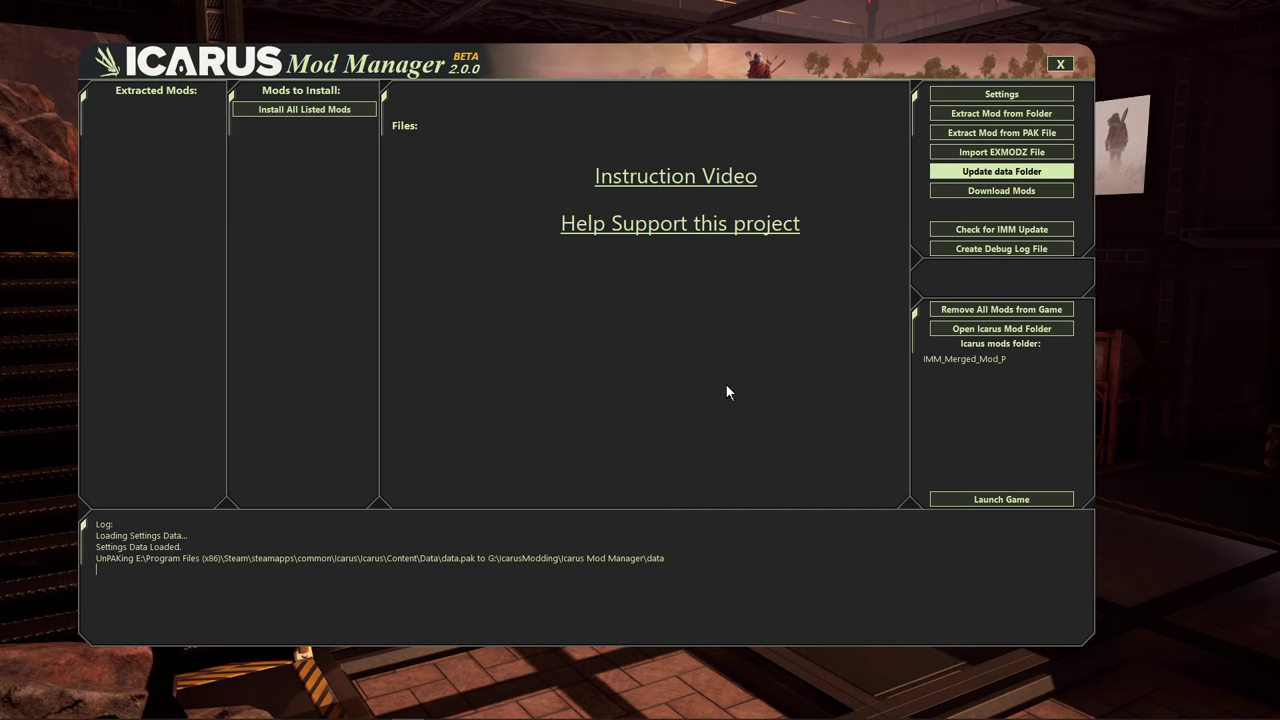
- Close Icarus Mod Manager, relaunch IcarusModManager.exe from Explorer, and reposition its window
{"action": "left_click", "coordinate": [1058, 65]}
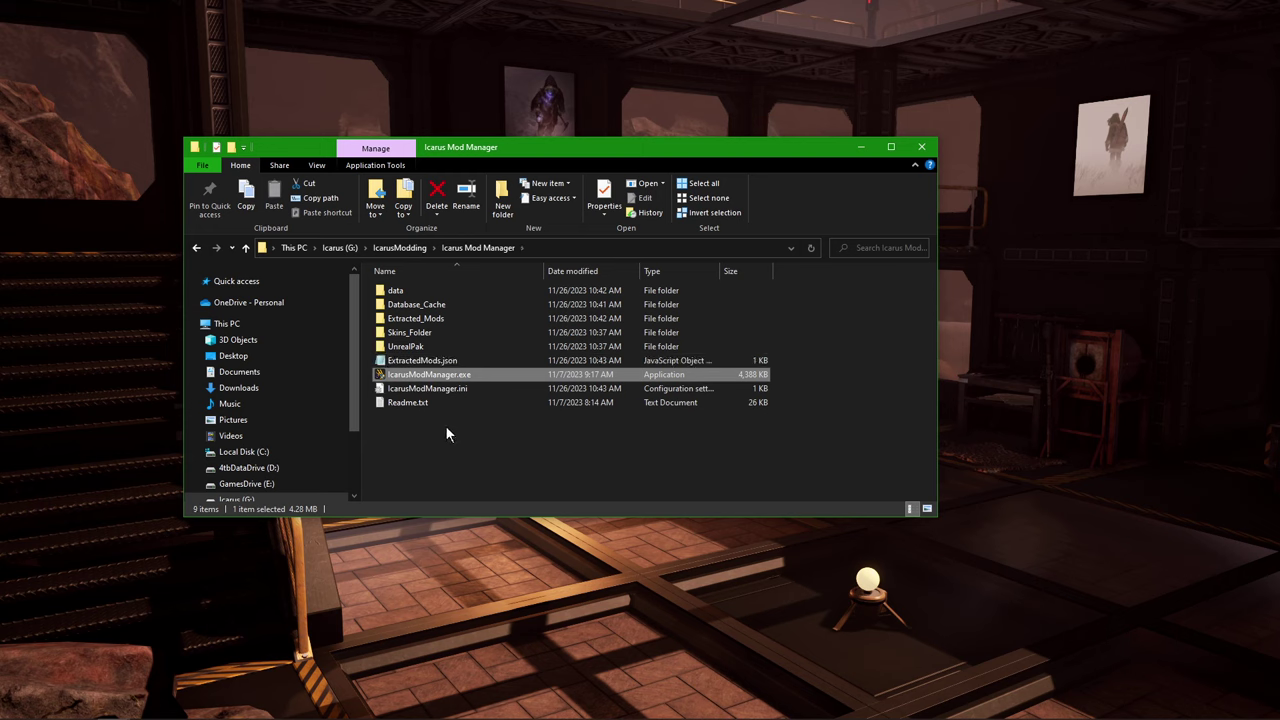
{"action": "double_click", "coordinate": [428, 376]}
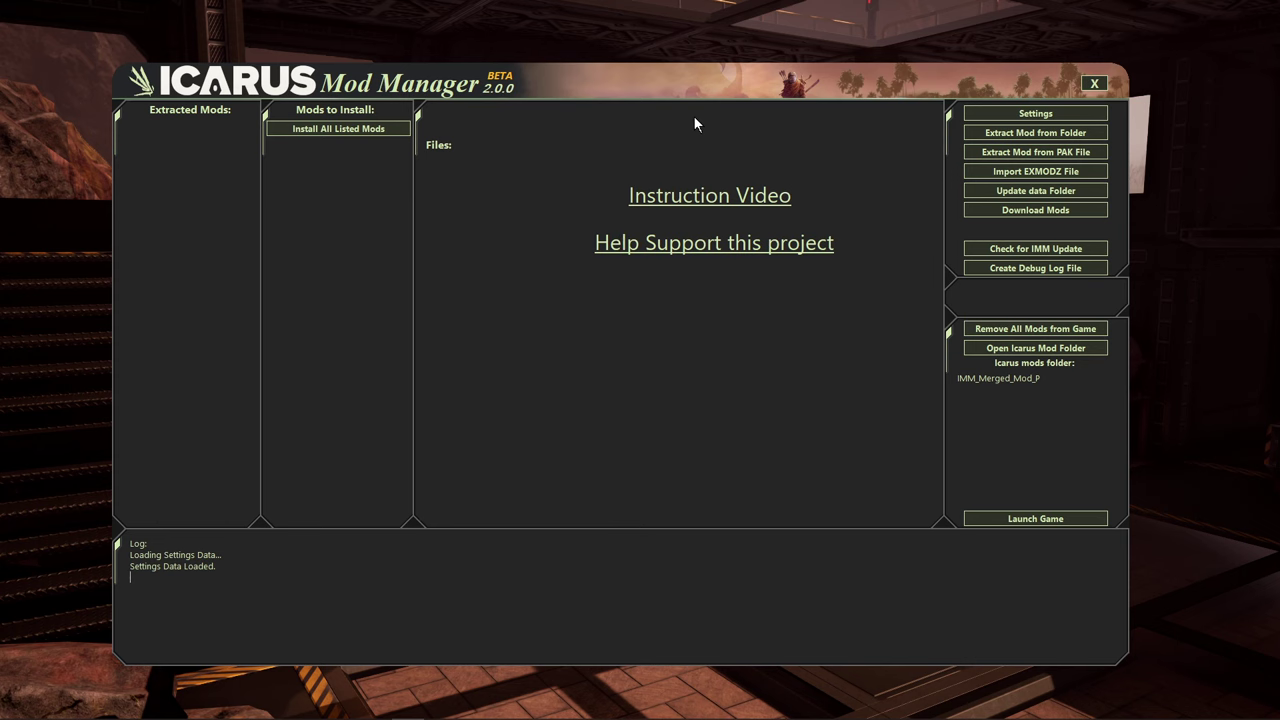
{"action": "left_click_drag", "start_coordinate": [698, 89], "coordinate": [662, 69]}
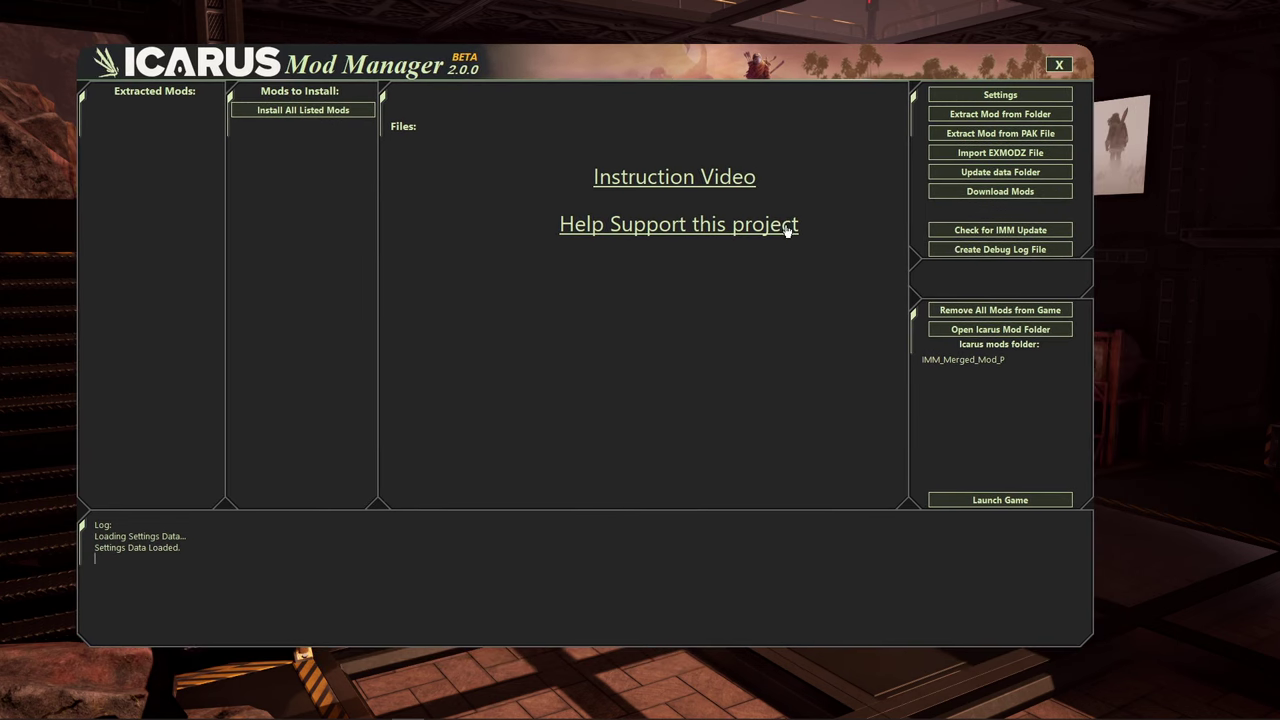
{"action": "left_click", "coordinate": [1033, 193]}
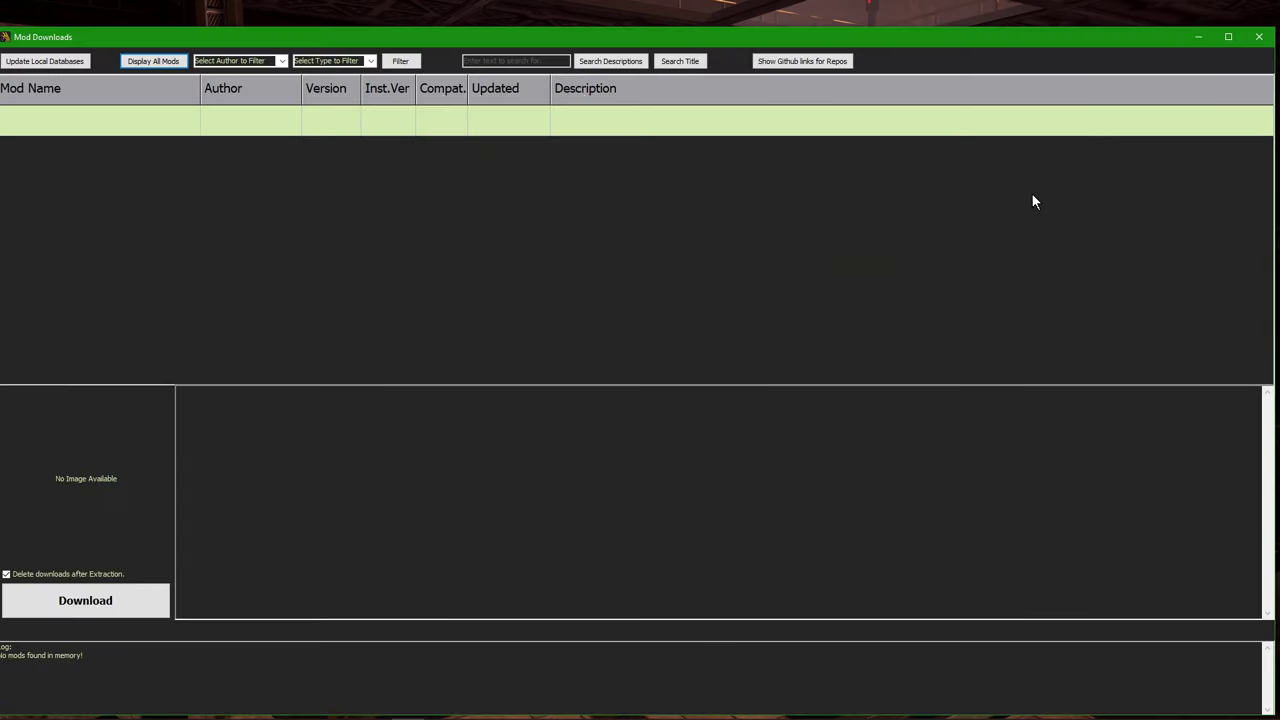
{"action": "left_click", "coordinate": [1229, 38]}
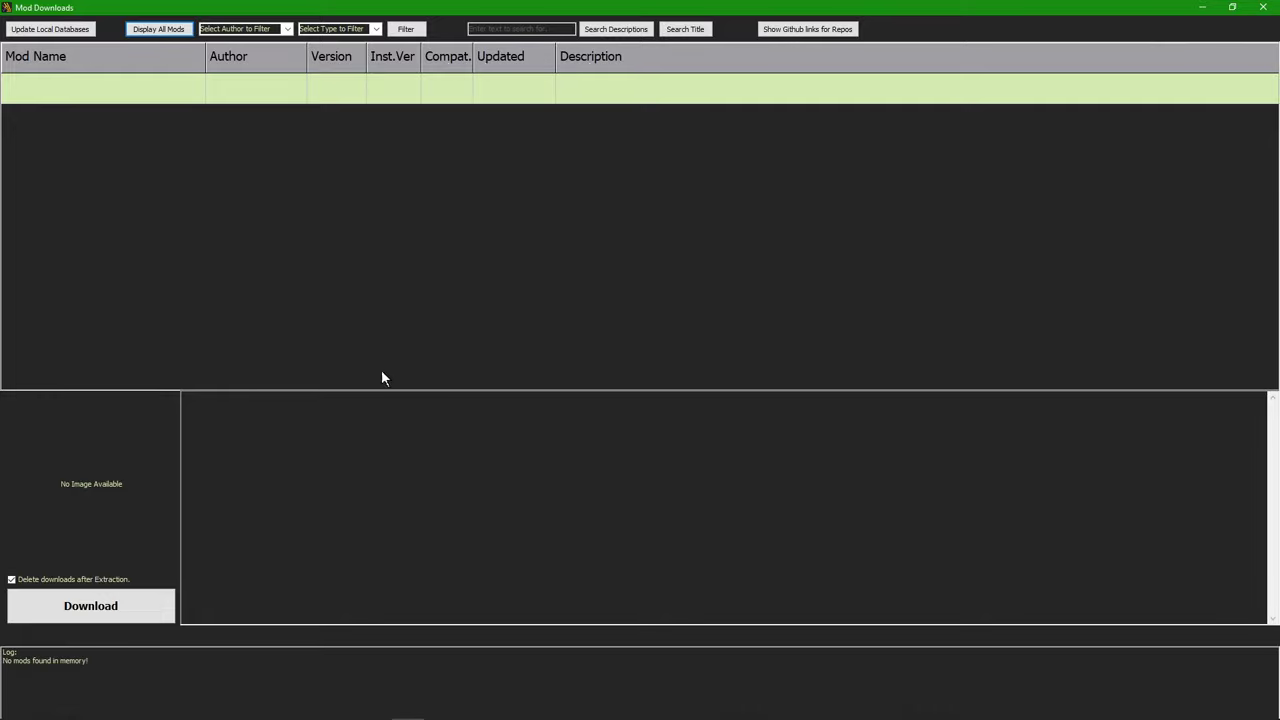
{"action": "left_click", "coordinate": [1262, 8]}
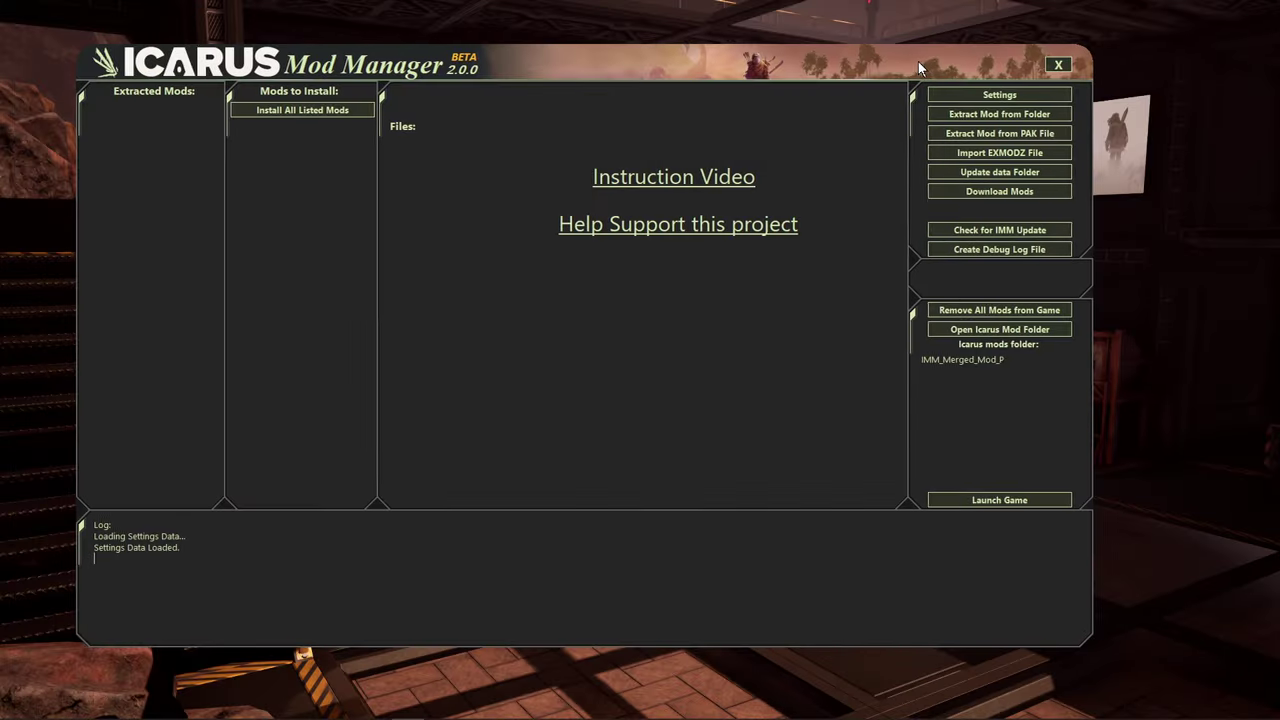
- Close the manager and Explorer, then reopen the manager's Mod Downloads browser listing the stack mods
{"action": "left_click", "coordinate": [1014, 68]}
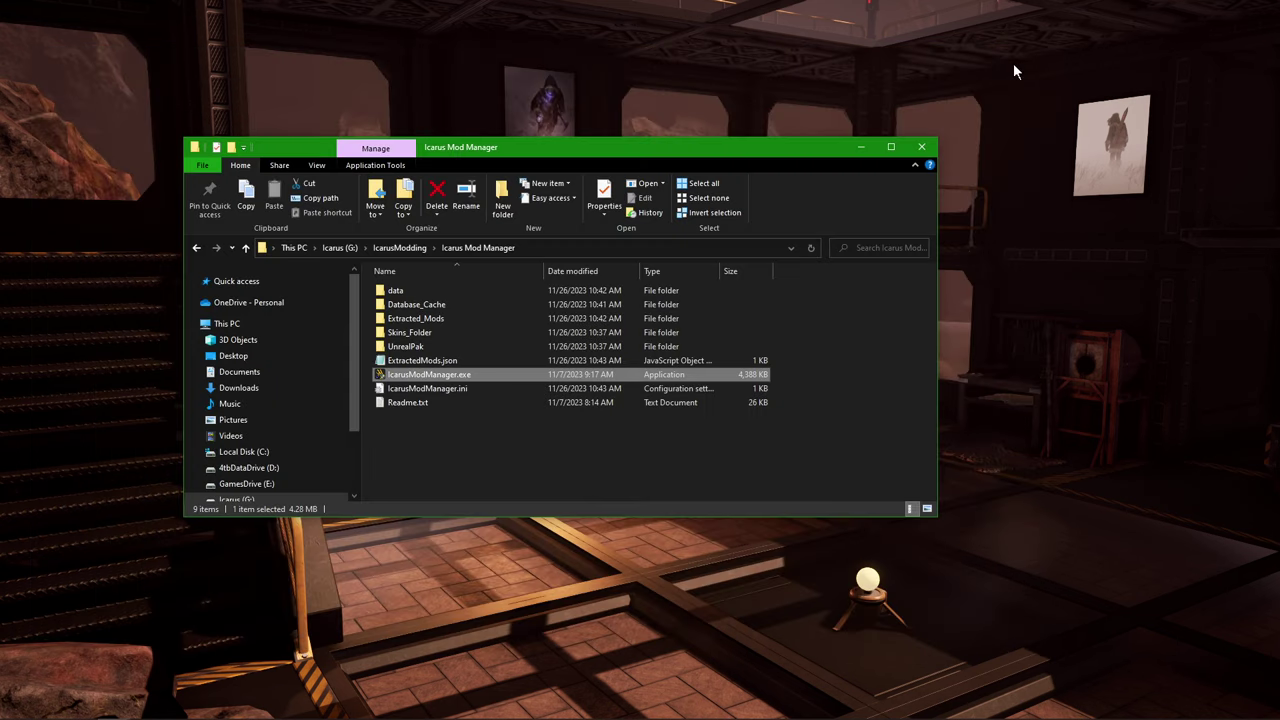
{"action": "left_click", "coordinate": [922, 149]}
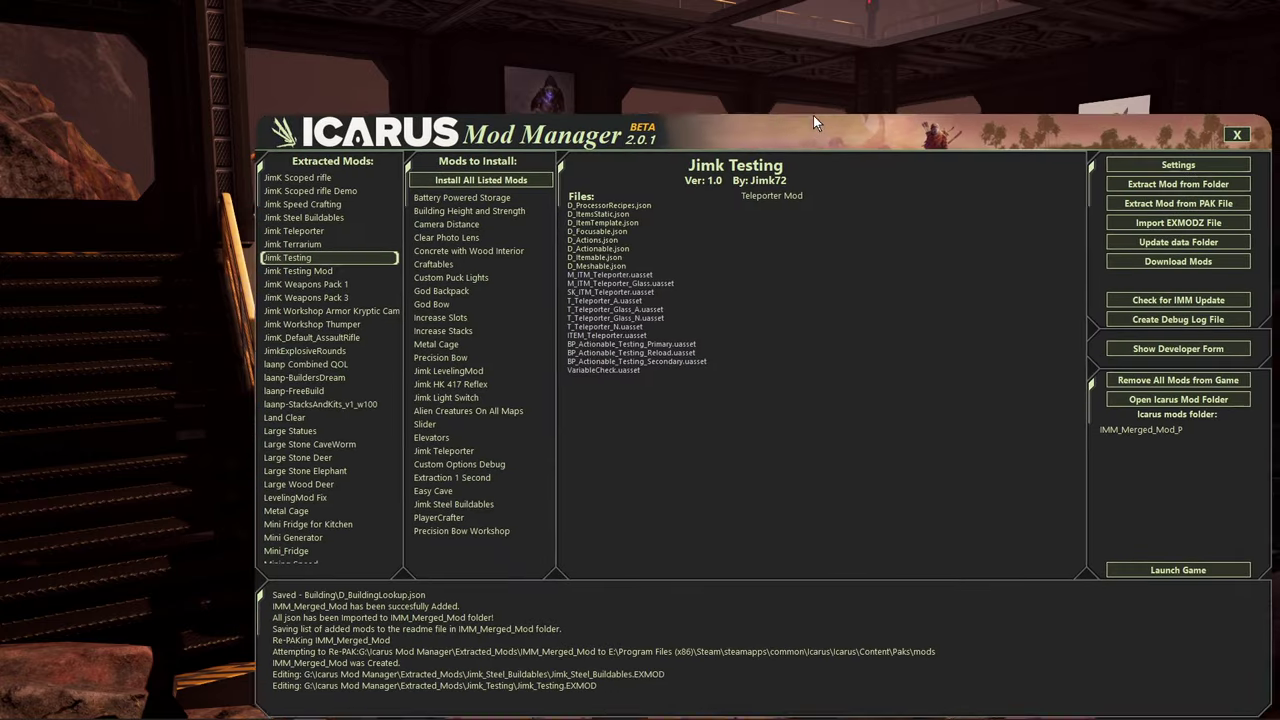
{"action": "left_click_drag", "start_coordinate": [813, 115], "coordinate": [659, 43]}
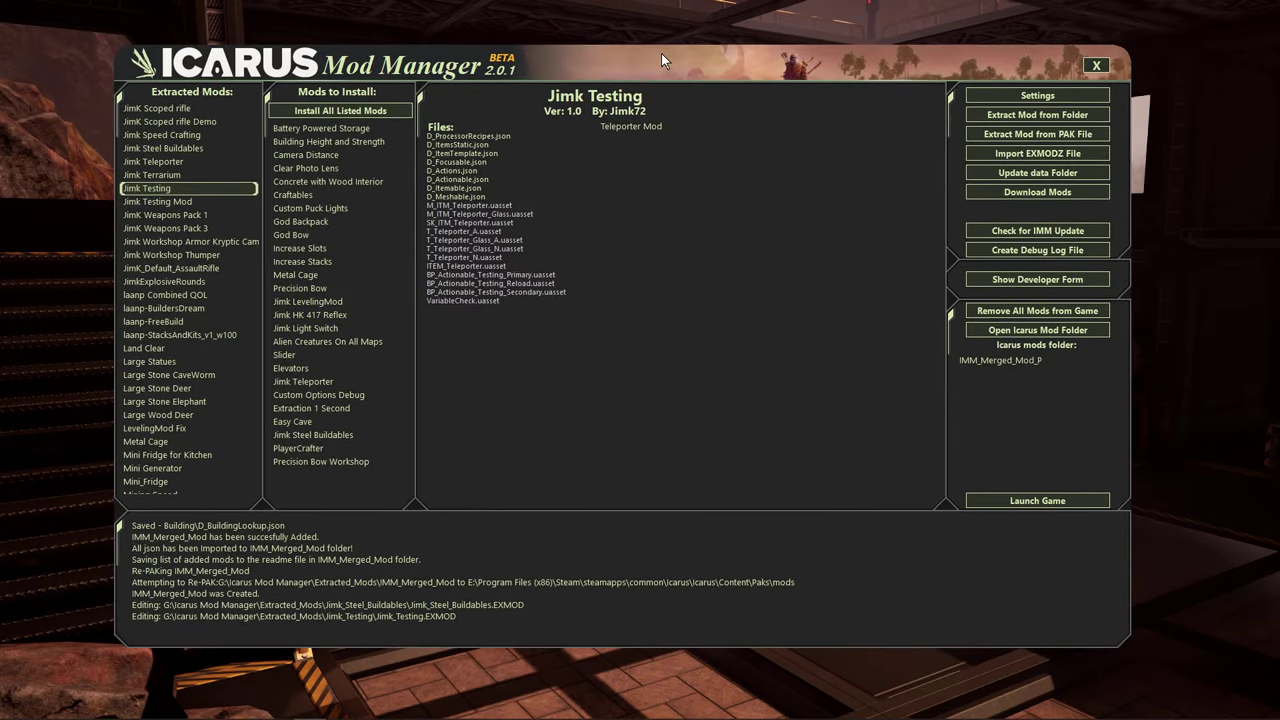
{"action": "left_click", "coordinate": [1060, 193]}
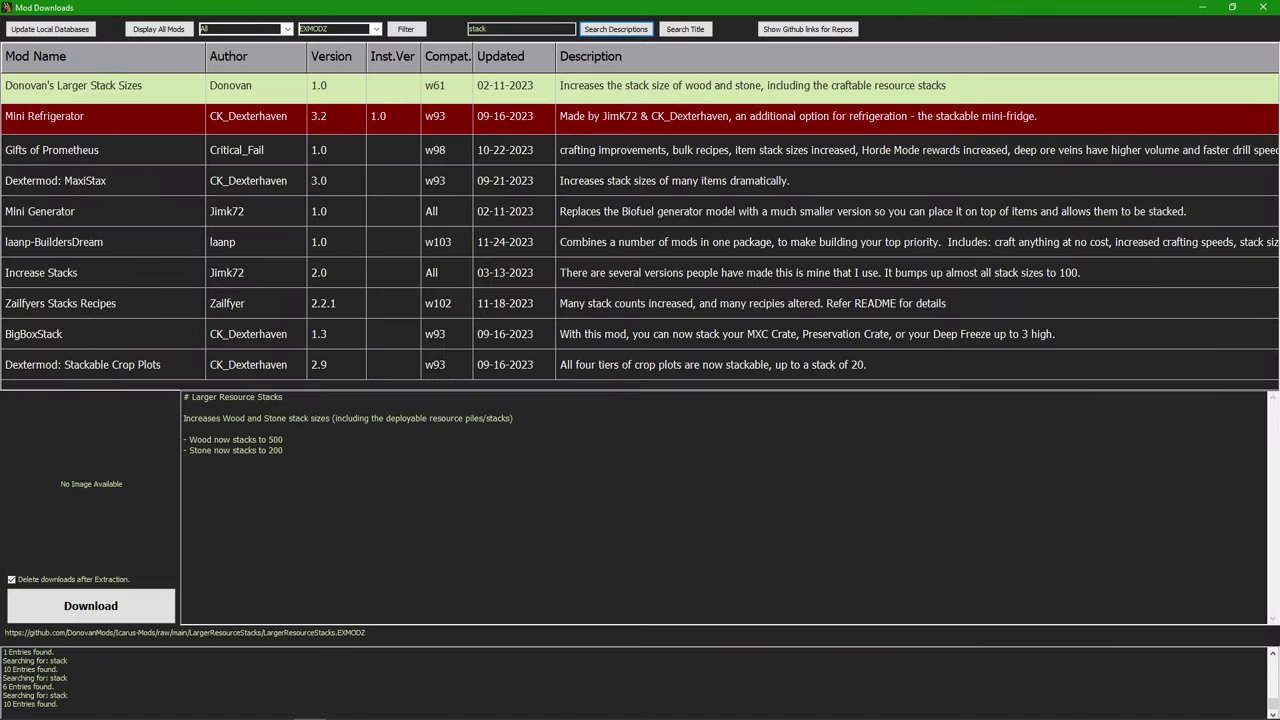
- Step through the stack search results to the Stackable Crop Plots mod to show its description and image
{"action": "key", "text": "Down"}
{"action": "key", "text": "Down"}
{"action": "key", "text": "Down"}
{"action": "key", "text": "Down"}
{"action": "key", "text": "Down"}
{"action": "key", "text": "Down"}
{"action": "key", "text": "Down"}
{"action": "key", "text": "Down"}
{"action": "key", "text": "Down"}
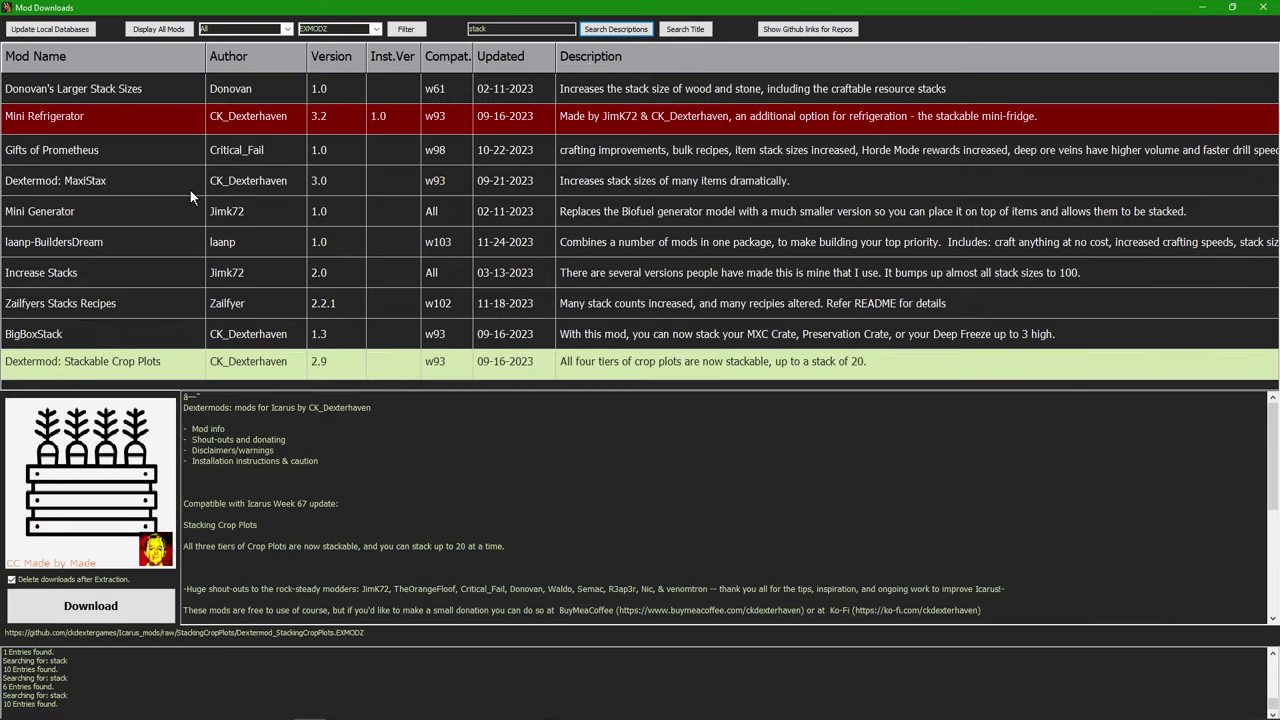
{"action": "key", "text": "Up"}
{"action": "key", "text": "Up"}
{"action": "key", "text": "Up"}
{"action": "key", "text": "Up"}
{"action": "key", "text": "Up"}
{"action": "key", "text": "Up"}
{"action": "key", "text": "Up"}
{"action": "key", "text": "Up"}
{"action": "key", "text": "Up"}
{"action": "key", "text": "Down"}
{"action": "key", "text": "Down"}
{"action": "key", "text": "Down"}
{"action": "key", "text": "Down"}
{"action": "key", "text": "Down"}
{"action": "key", "text": "Down"}
{"action": "key", "text": "Down"}
{"action": "key", "text": "Down"}
{"action": "key", "text": "Down"}
- List all mods and view the Prefilled Items and Workshop Armor Kryptic Camo details
{"action": "left_click", "coordinate": [148, 30]}
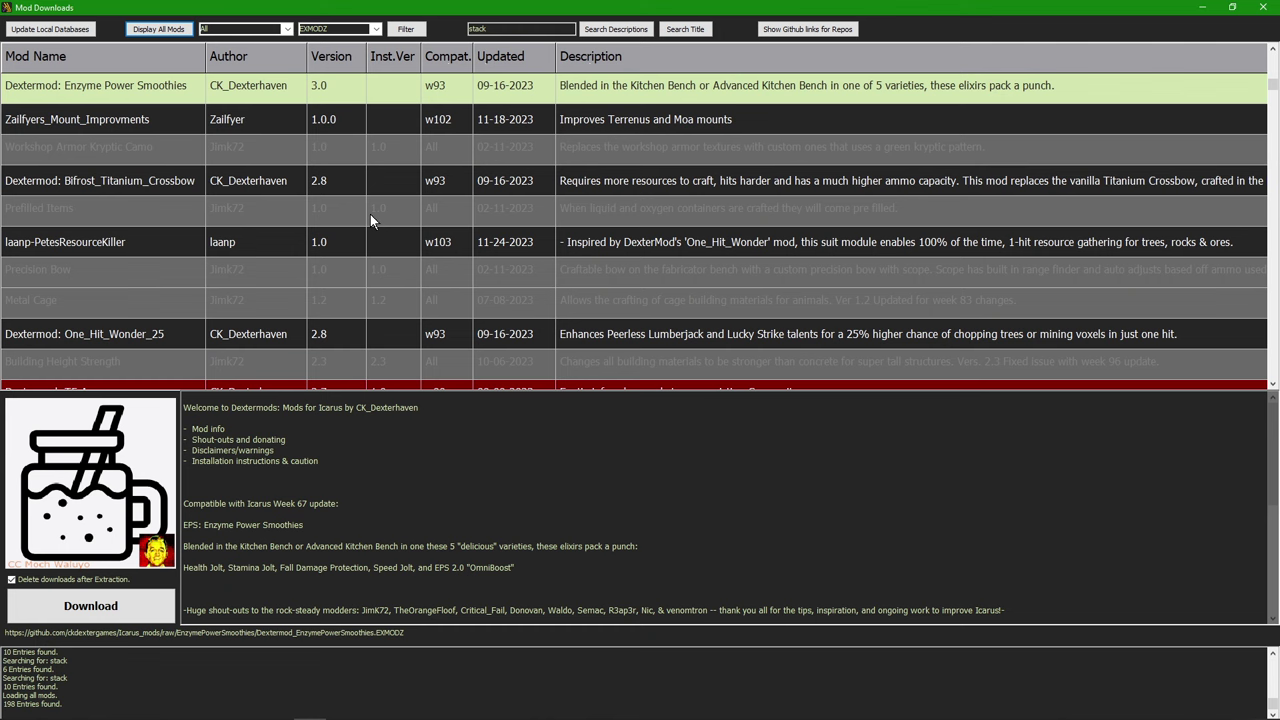
{"action": "left_click", "coordinate": [354, 217]}
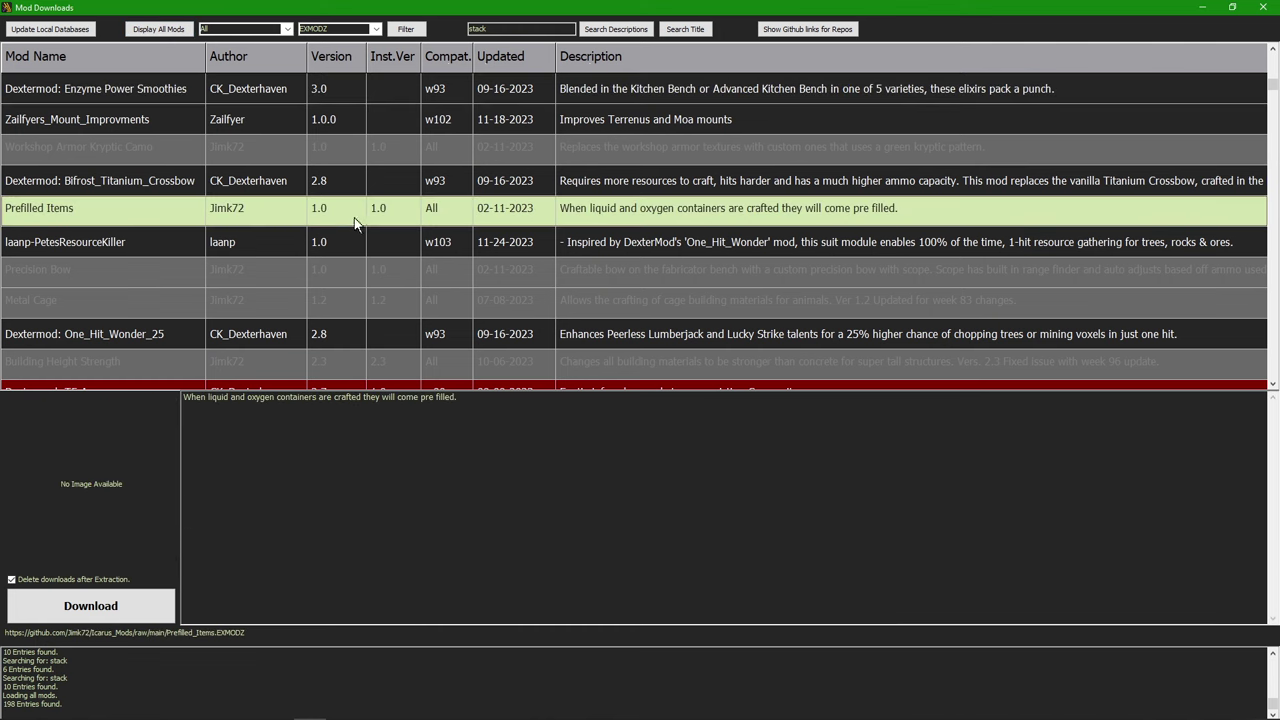
{"action": "left_click", "coordinate": [413, 146]}
- Browse down the mod list past Metal Cage, then back up to Extra Hearty Meat & Veggie Stew
{"action": "key", "text": "Down"}
{"action": "key", "text": "Down"}
{"action": "key", "text": "Down"}
{"action": "key", "text": "Down"}
{"action": "key", "text": "Down"}
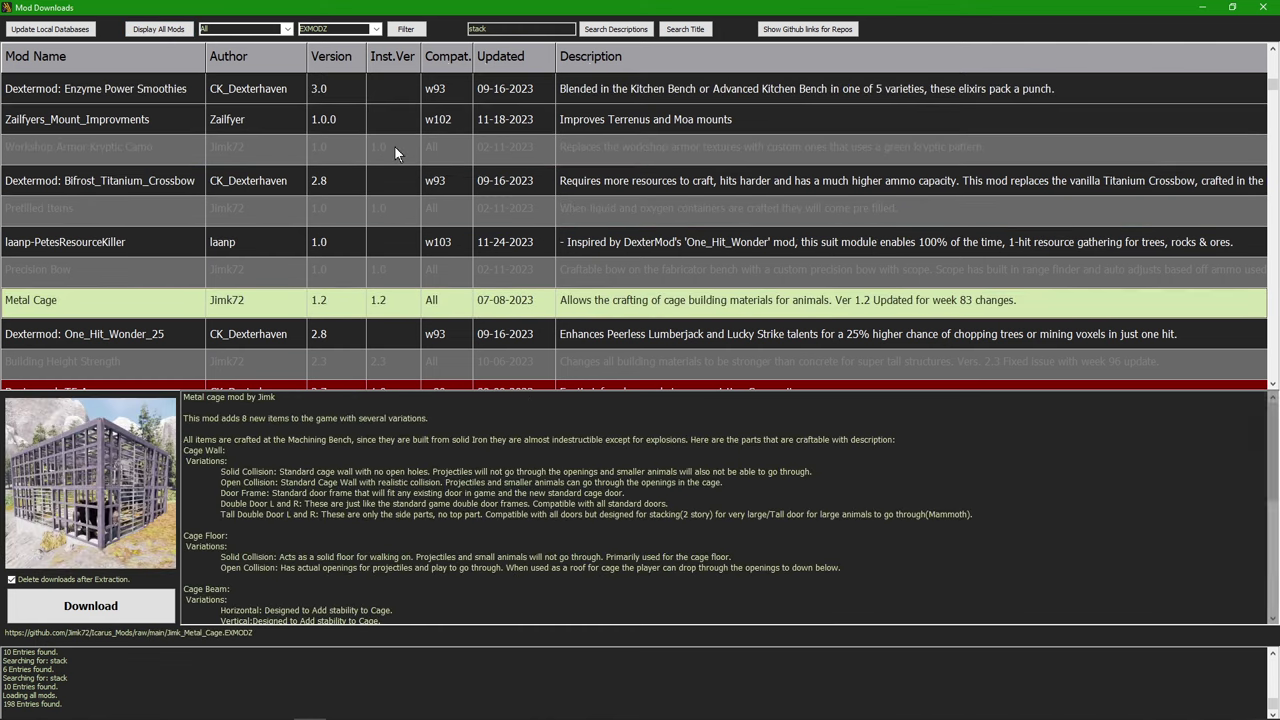
{"action": "key", "text": "Down"}
{"action": "key", "text": "Down"}
{"action": "key", "text": "Down"}
{"action": "key", "text": "Down"}
{"action": "key", "text": "Down"}
{"action": "key", "text": "Down"}
{"action": "key", "text": "Down"}
{"action": "key", "text": "Down"}
{"action": "key", "text": "Down"}
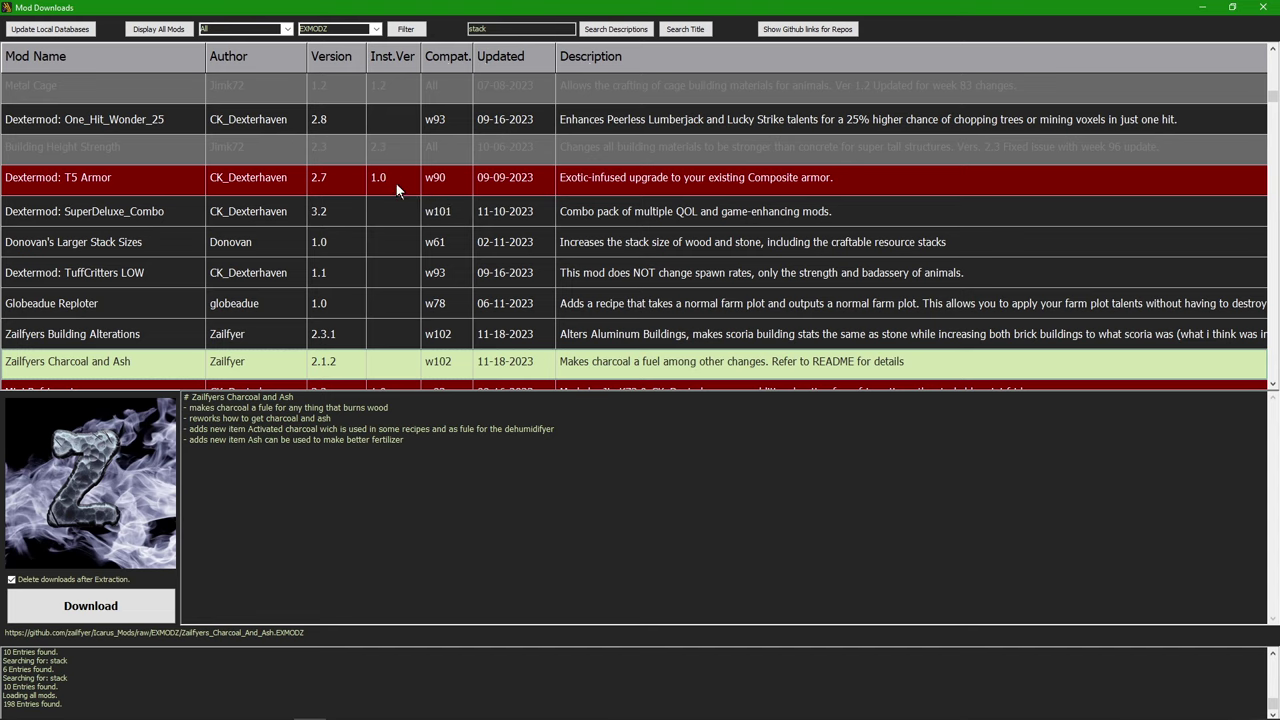
{"action": "scroll", "coordinate": [398, 180], "scroll_direction": "down", "scroll_amount": 7}
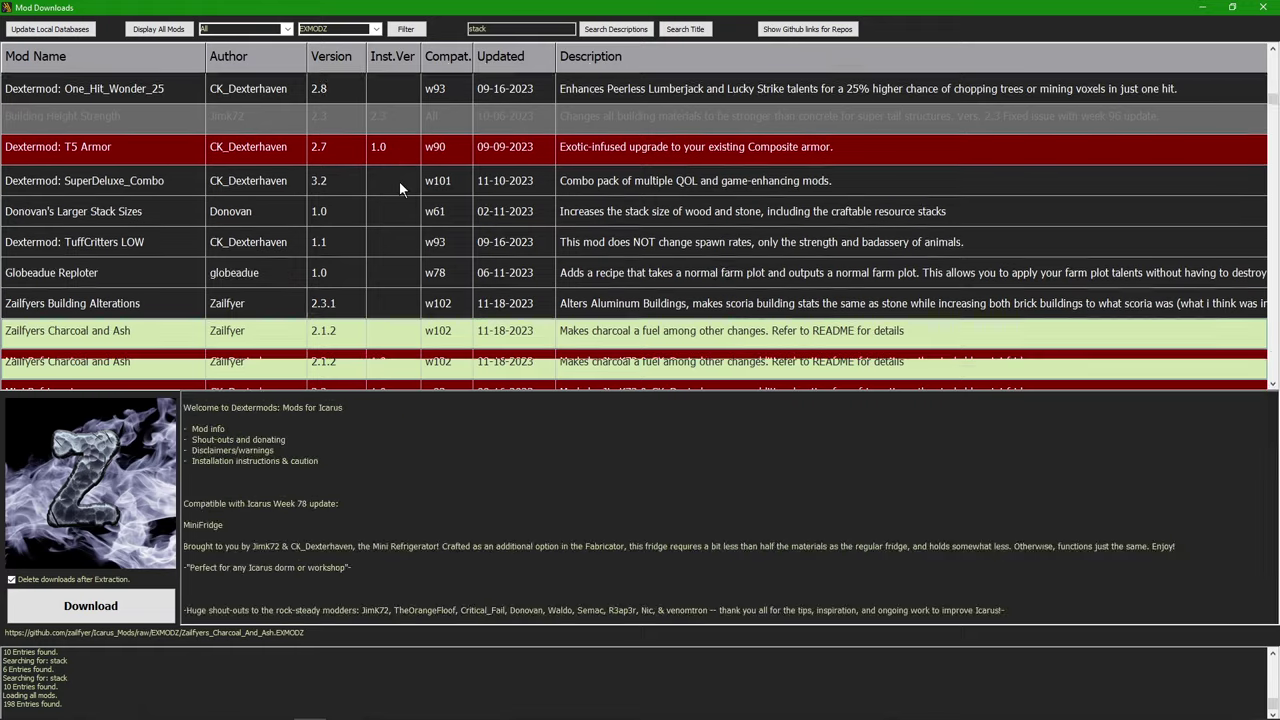
{"action": "key", "text": "Down"}
{"action": "key", "text": "Down"}
{"action": "key", "text": "Down"}
{"action": "key", "text": "Down"}
{"action": "key", "text": "Down"}
{"action": "key", "text": "Down"}
{"action": "key", "text": "Down"}
{"action": "key", "text": "Down"}
{"action": "key", "text": "Down"}
{"action": "key", "text": "Down"}
{"action": "key", "text": "Down"}
{"action": "key", "text": "Down"}
{"action": "key", "text": "Down"}
{"action": "key", "text": "Down"}
{"action": "key", "text": "Down"}
{"action": "key", "text": "Down"}
{"action": "key", "text": "Down"}
{"action": "key", "text": "Down"}
{"action": "key", "text": "Down"}
{"action": "key", "text": "Down"}
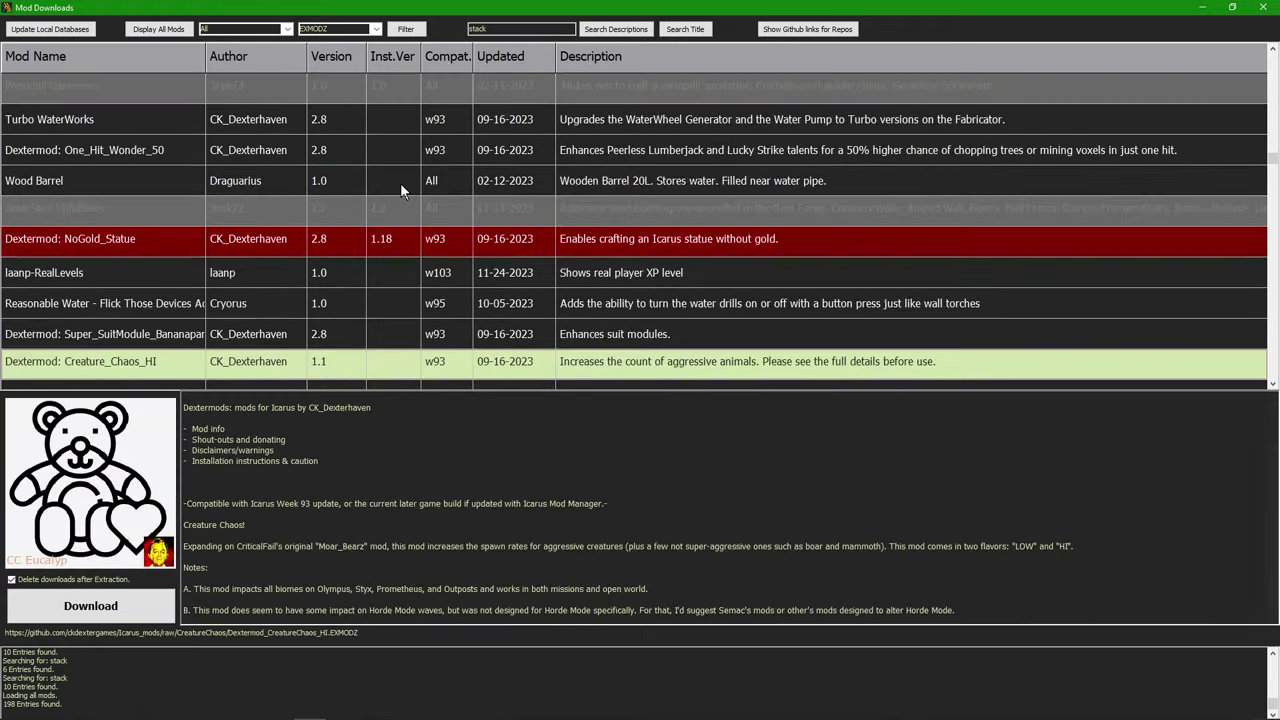
{"action": "key", "text": "Up"}
{"action": "key", "text": "Up"}
{"action": "key", "text": "Up"}
{"action": "key", "text": "Up"}
{"action": "key", "text": "Up"}
{"action": "key", "text": "Up"}
{"action": "key", "text": "Up"}
{"action": "key", "text": "Up"}
{"action": "key", "text": "Up"}
{"action": "key", "text": "Up"}
{"action": "key", "text": "Up"}
{"action": "key", "text": "Up"}
{"action": "key", "text": "Up"}
{"action": "key", "text": "Up"}
{"action": "key", "text": "Up"}
{"action": "key", "text": "Up"}
{"action": "key", "text": "Up"}
{"action": "key", "text": "Up"}
{"action": "key", "text": "Up"}
{"action": "key", "text": "Up"}
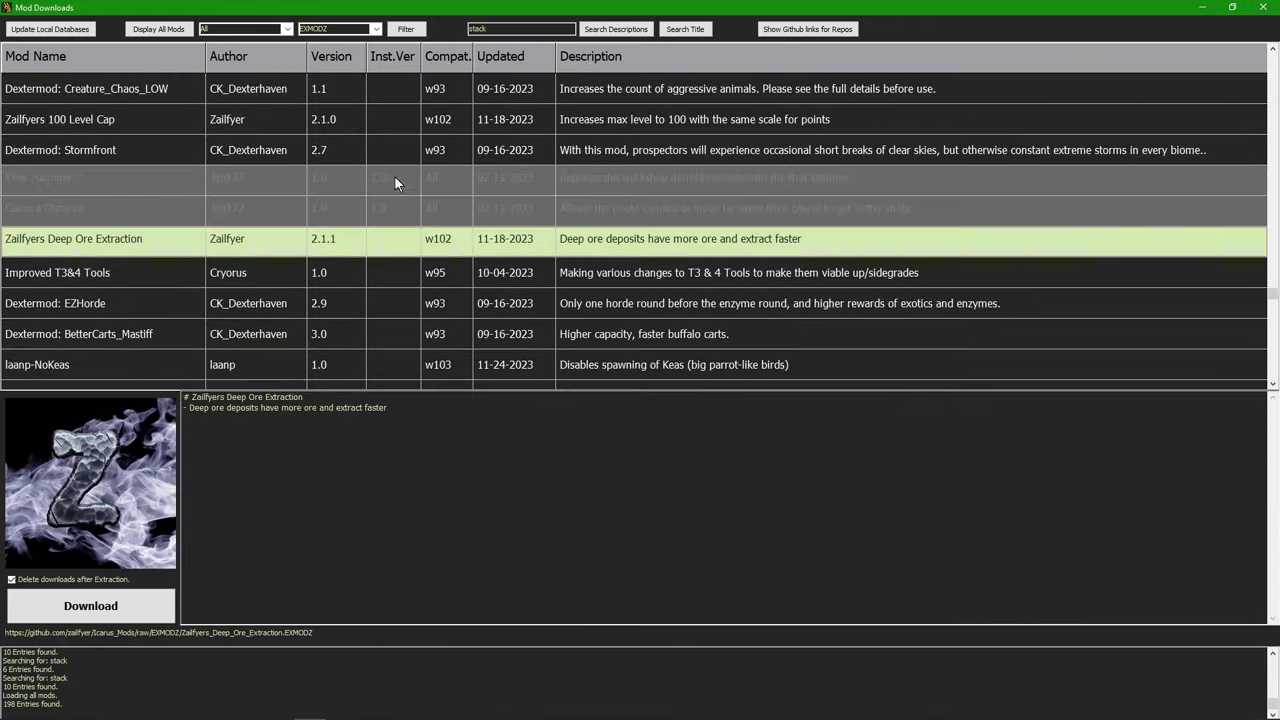
- Filter the downloads by the first listed author, then widen the file type filter to All
{"action": "left_click", "coordinate": [287, 29]}
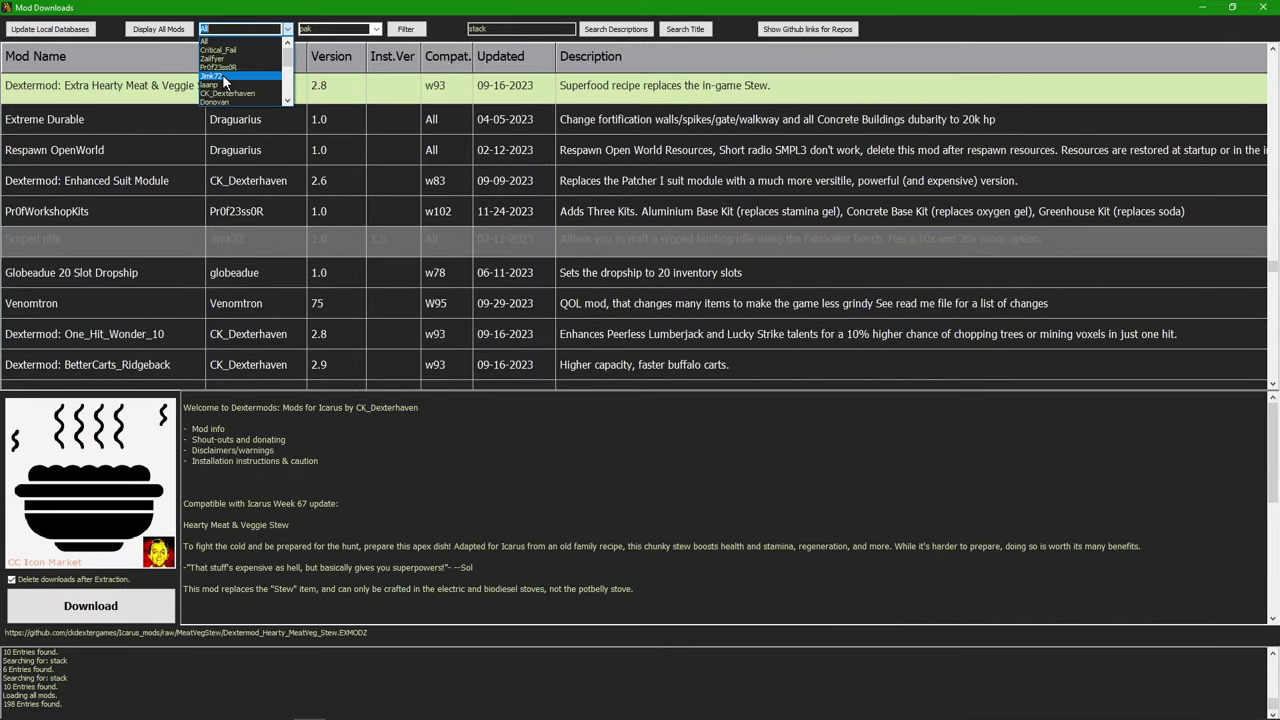
{"action": "left_click", "coordinate": [222, 75]}
{"action": "left_click", "coordinate": [406, 30]}
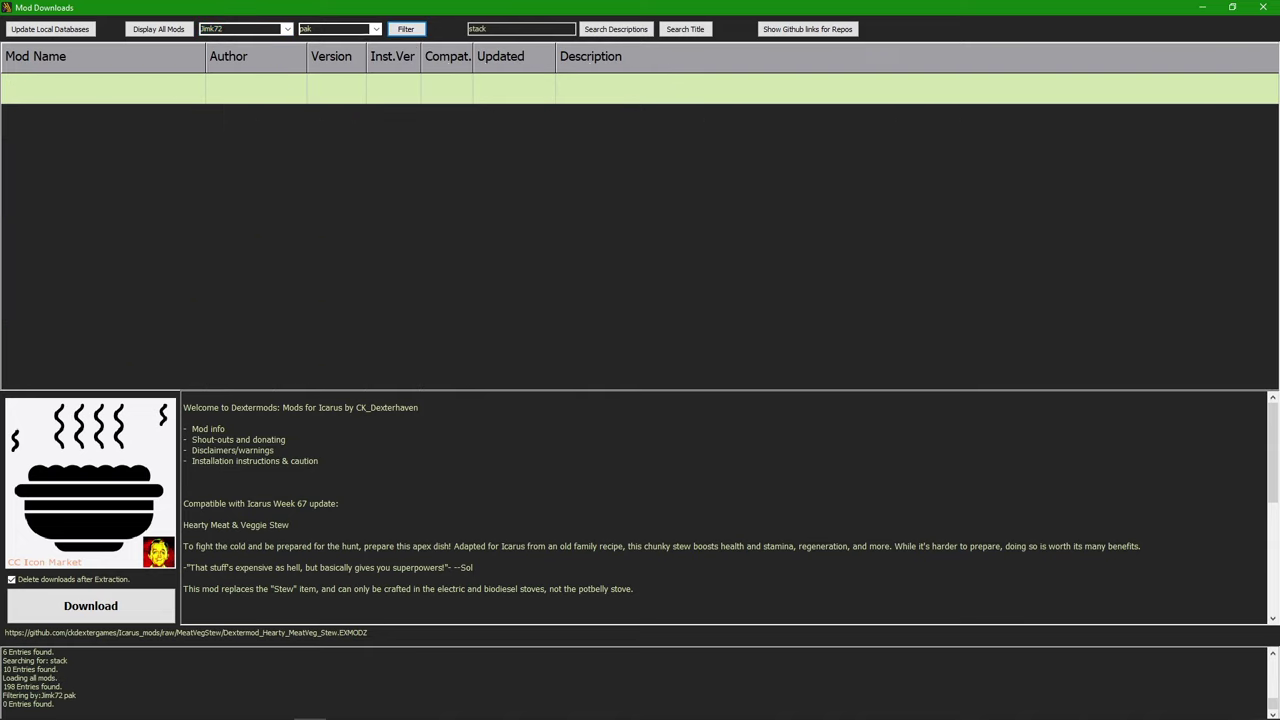
{"action": "left_click", "coordinate": [376, 30]}
{"action": "left_click", "coordinate": [318, 41]}
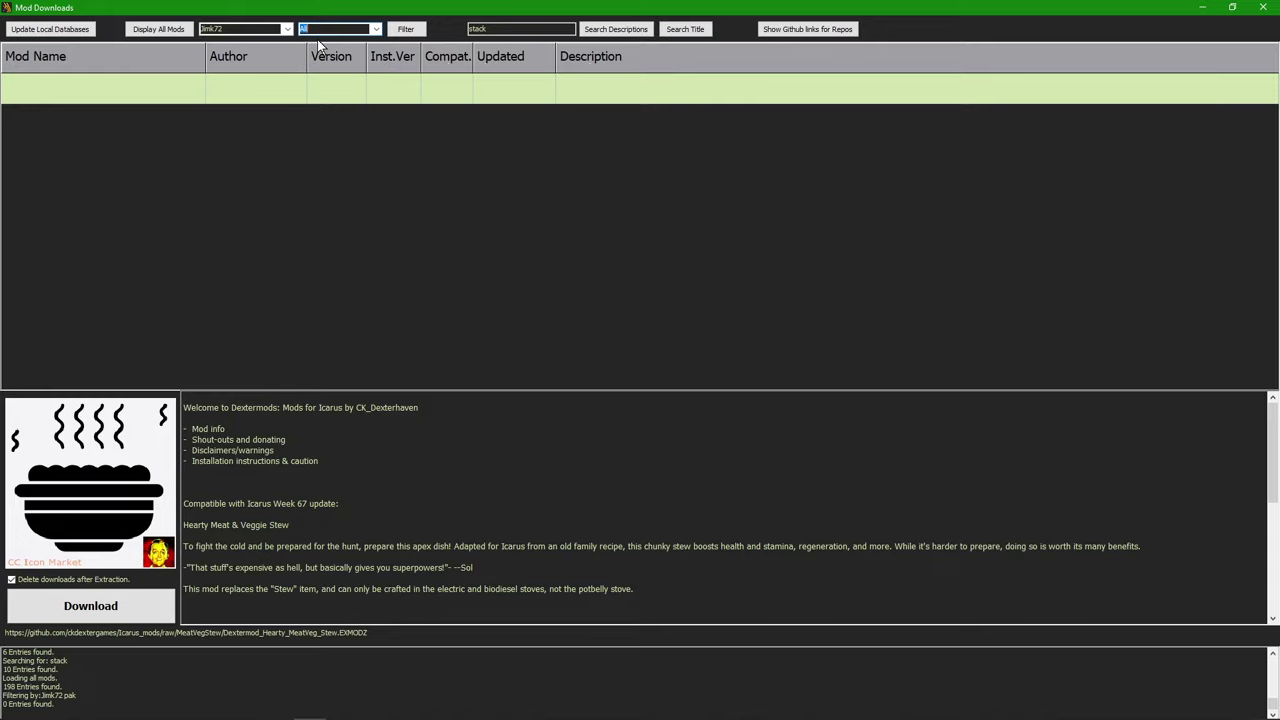
{"action": "left_click", "coordinate": [405, 29]}
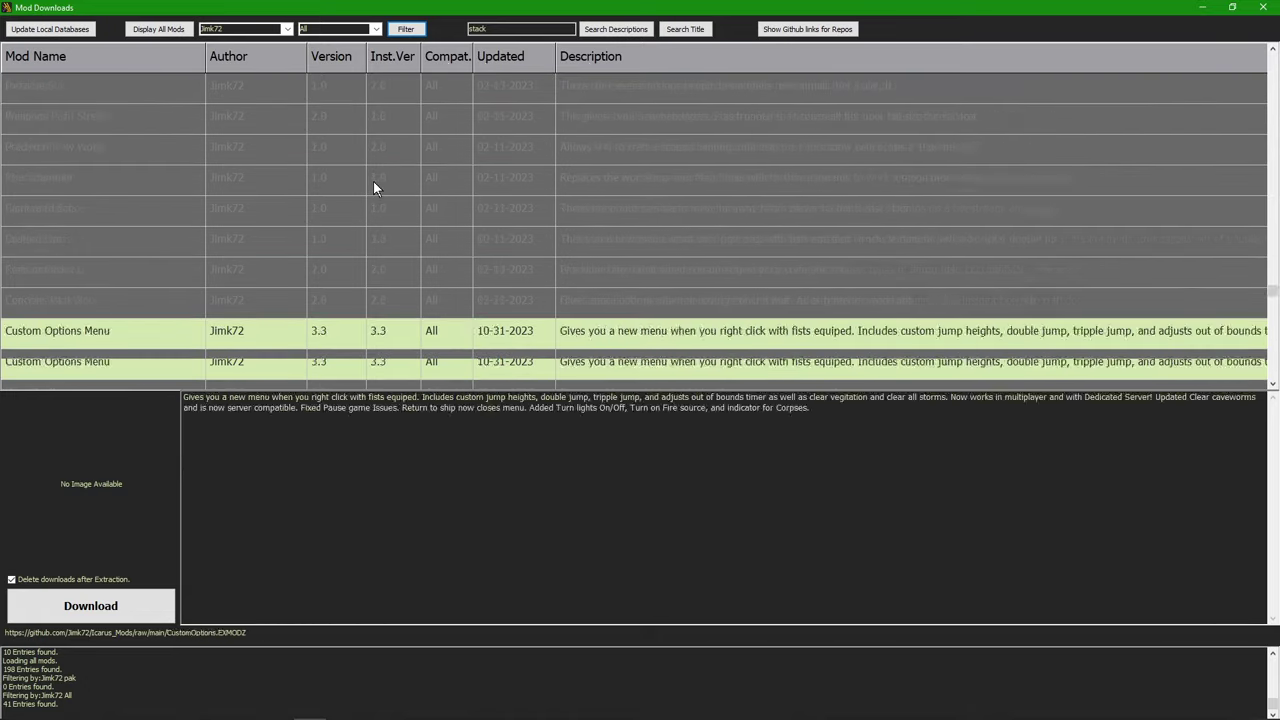
- Filter by author CK_Dexterhaven instead, listing 49 mods of all file types
{"action": "left_click", "coordinate": [287, 29]}
{"action": "left_click", "coordinate": [236, 58]}
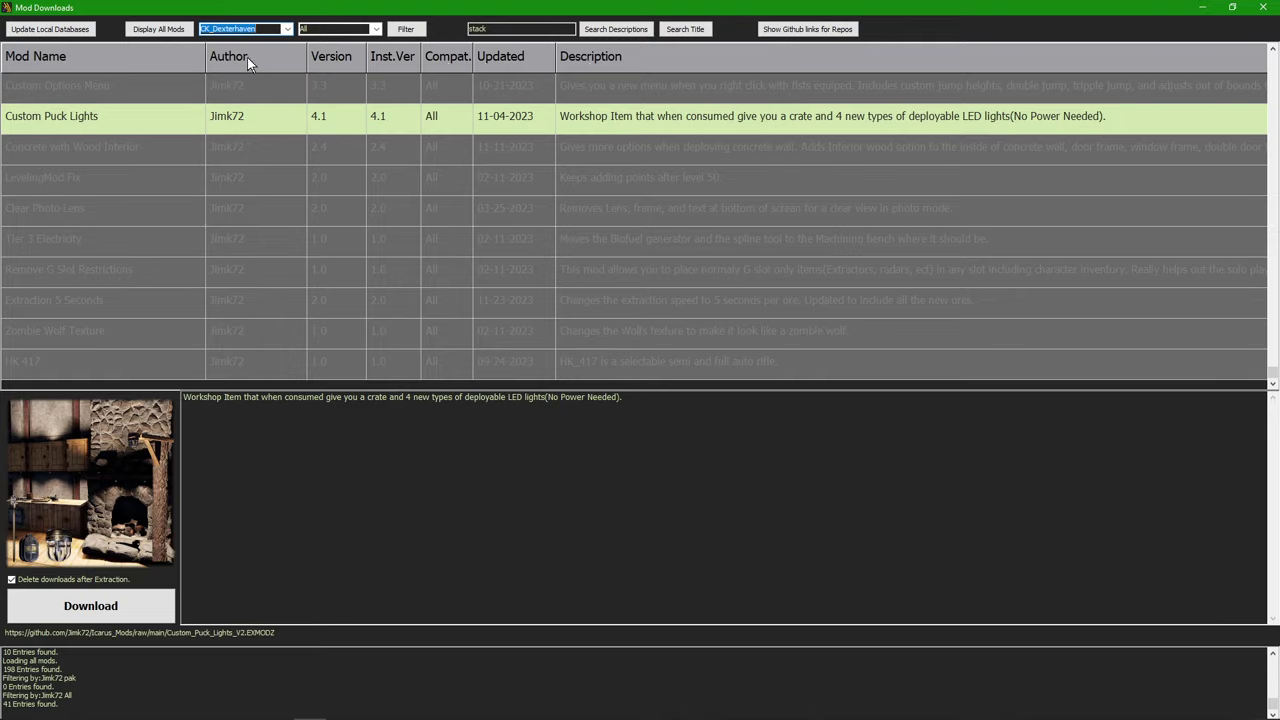
{"action": "left_click", "coordinate": [405, 30]}
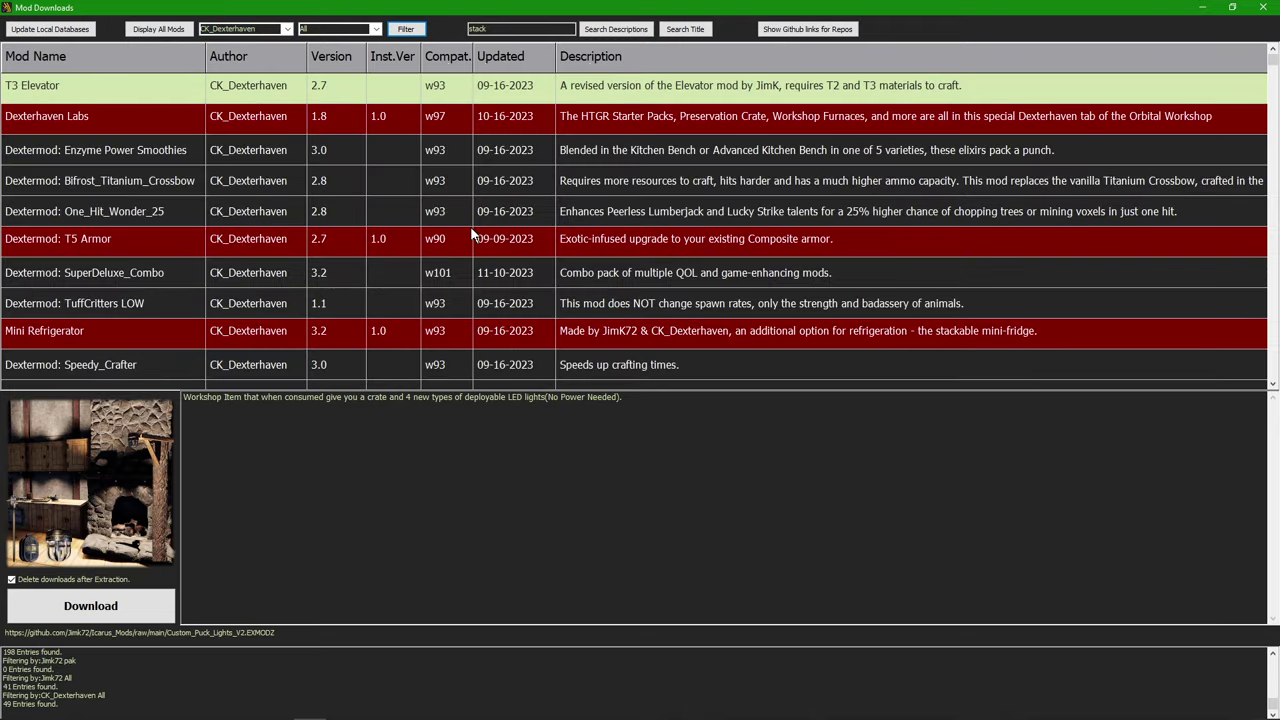